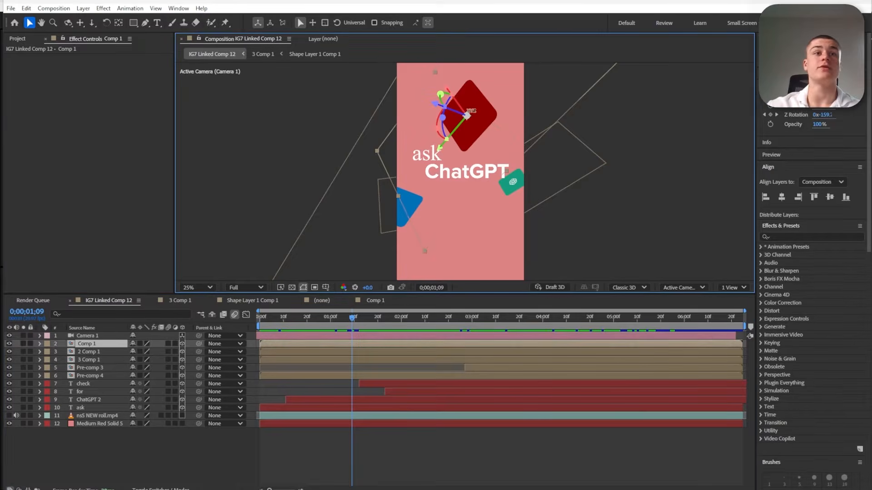
Add a Gradient Overlay layer style to the red rounded square's shape layer nested inside Comp 1
{"action": "double_click", "coordinate": [96, 345]}
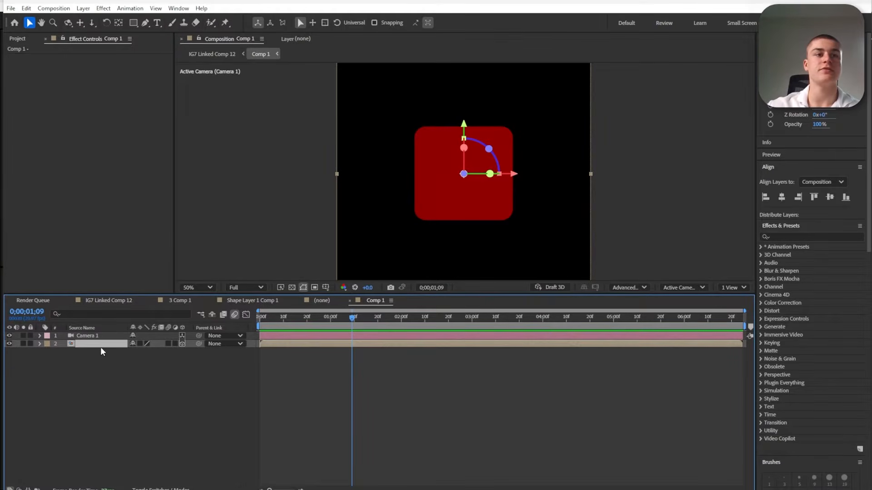
{"action": "double_click", "coordinate": [101, 345]}
{"action": "right_click", "coordinate": [105, 337]}
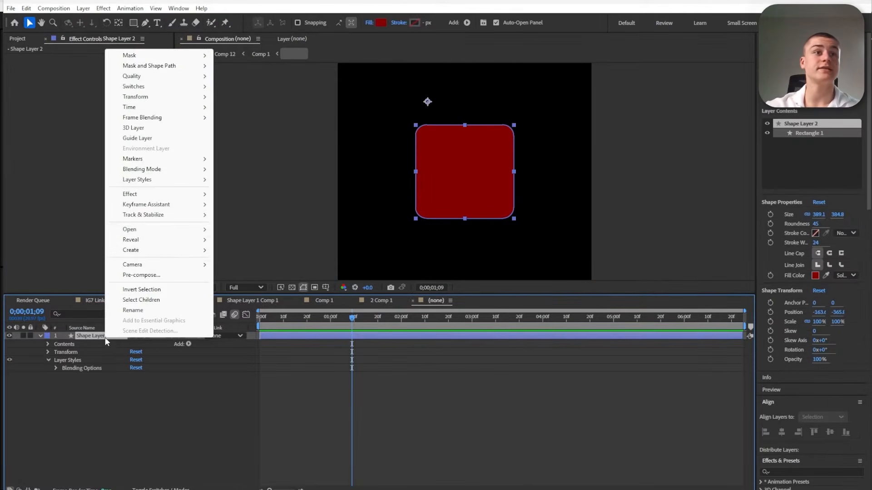
{"action": "mouse_move", "coordinate": [146, 181]}
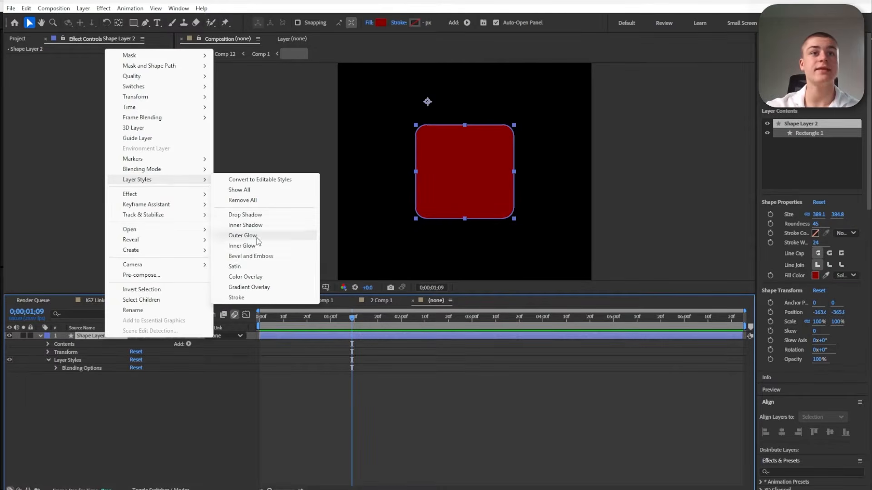
{"action": "left_click", "coordinate": [253, 284]}
Set the Gradient Overlay style of the red square to Reflected
{"action": "left_click", "coordinate": [47, 360]}
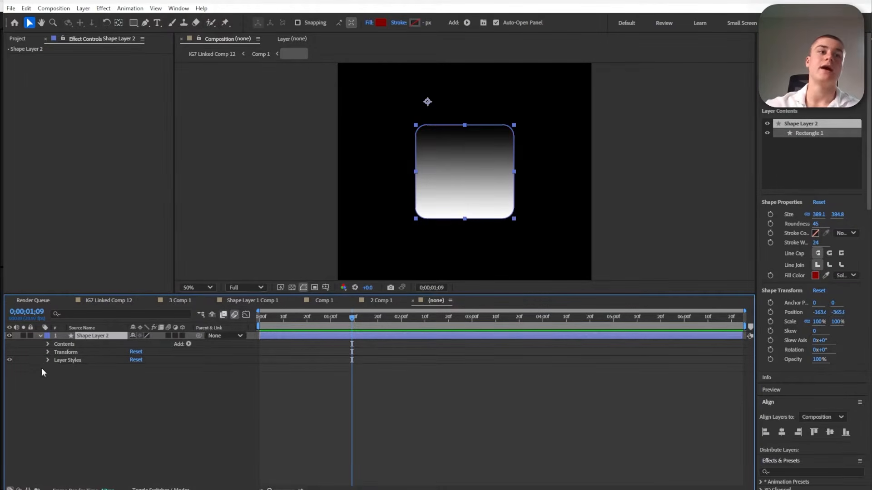
{"action": "left_click", "coordinate": [47, 360]}
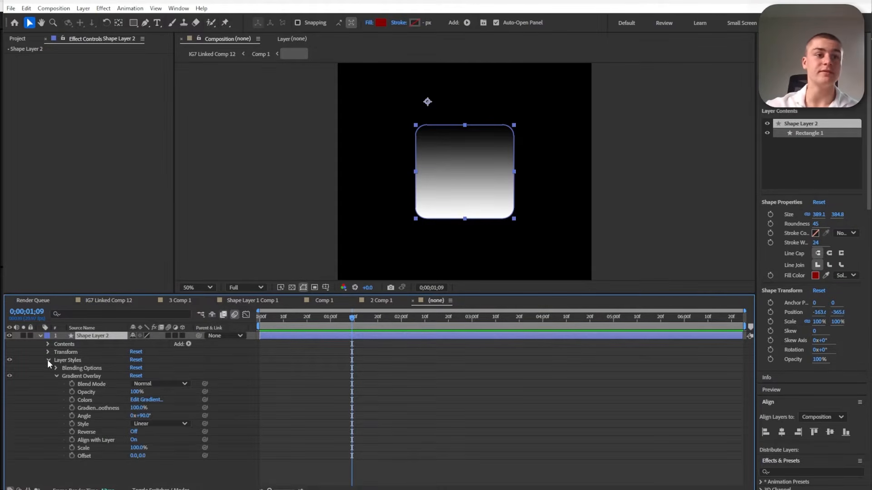
{"action": "left_click", "coordinate": [165, 423]}
{"action": "left_click", "coordinate": [173, 465]}
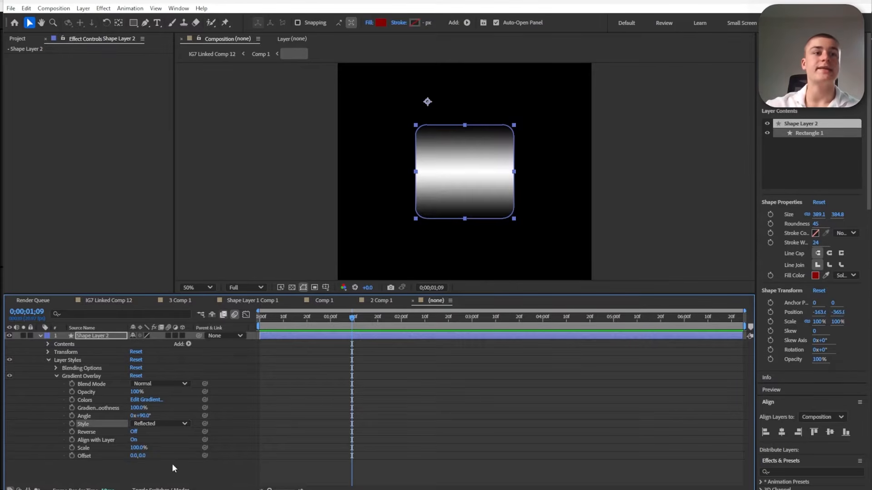
Recolor the red square's overlay gradient to run from bright red to dark red
{"action": "left_click", "coordinate": [146, 399]}
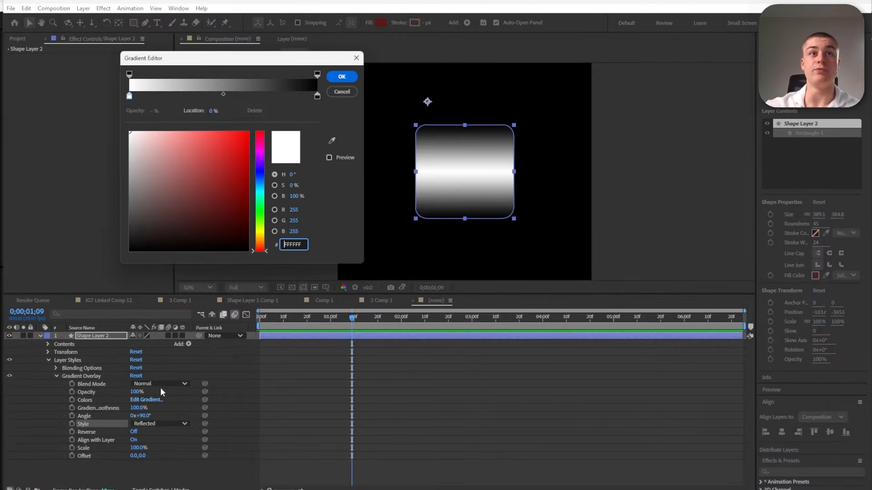
{"action": "left_click", "coordinate": [130, 97]}
{"action": "left_click_drag", "start_coordinate": [162, 136], "coordinate": [250, 151]}
{"action": "left_click", "coordinate": [317, 97]}
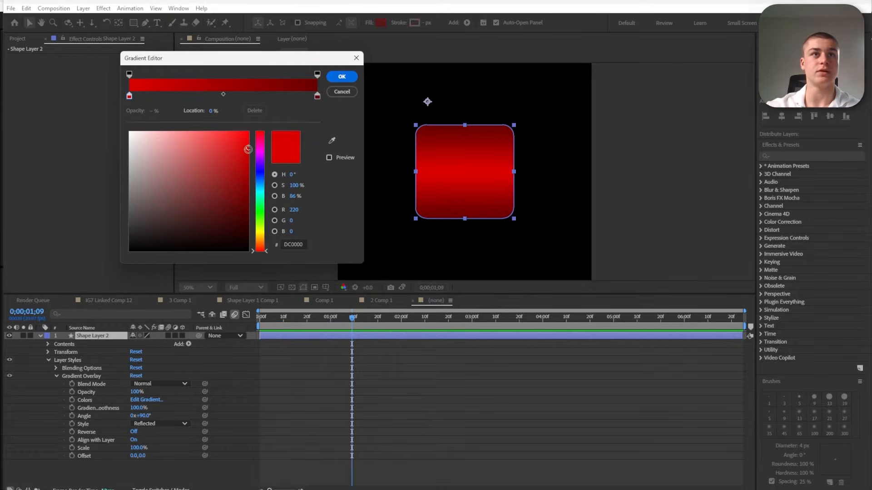
{"action": "key", "text": "Return"}
{"action": "left_click", "coordinate": [286, 401]}
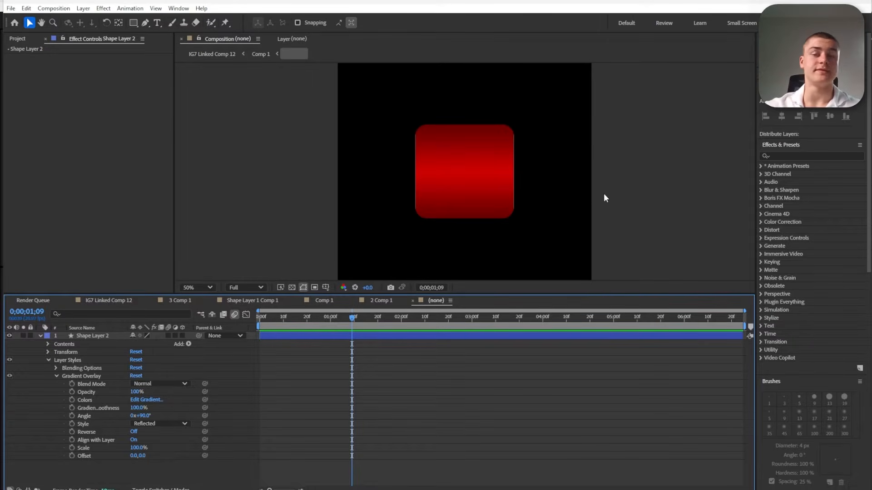
Add an Inner Glow layer style to the red square's Shape Layer 2
{"action": "left_click", "coordinate": [116, 336]}
{"action": "right_click", "coordinate": [94, 336]}
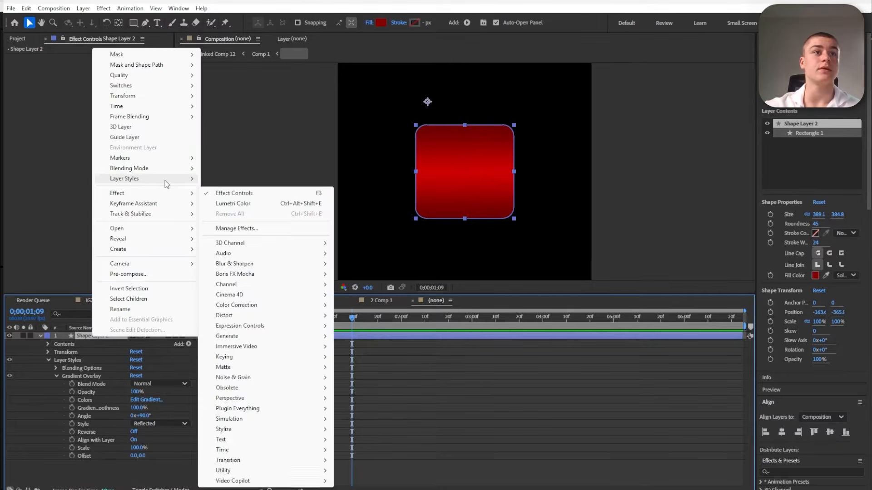
{"action": "mouse_move", "coordinate": [165, 181]}
{"action": "left_click", "coordinate": [227, 244]}
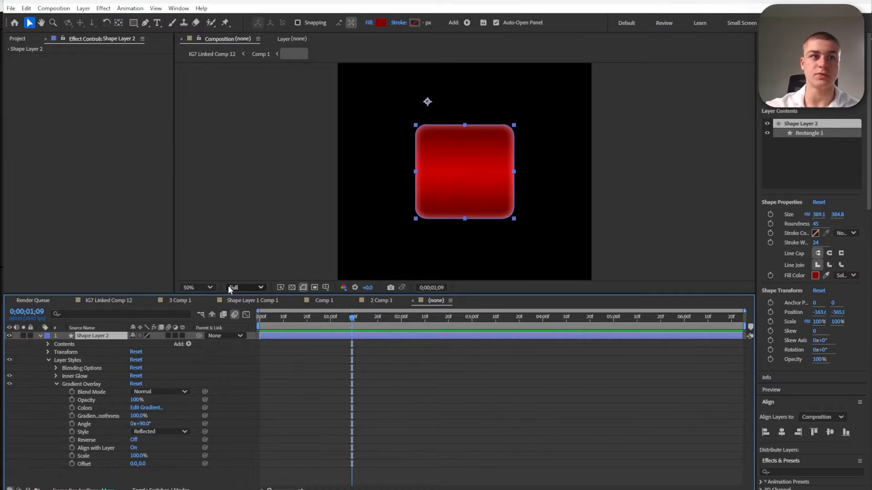
Set the Inner Glow color to a light red, about F89090
{"action": "left_click", "coordinate": [57, 377]}
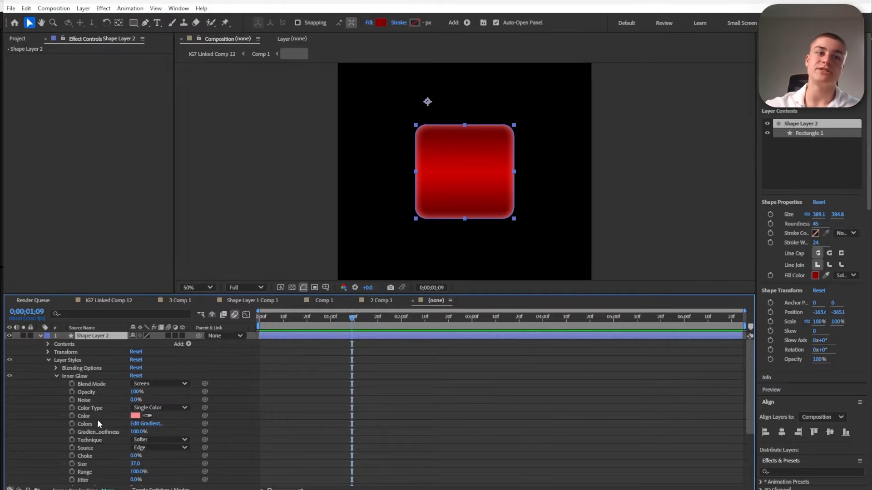
{"action": "left_click", "coordinate": [135, 416]}
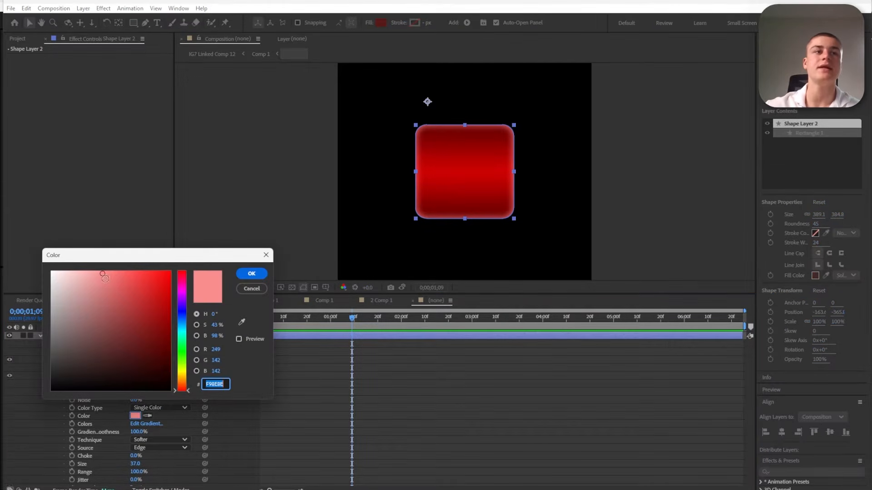
{"action": "left_click", "coordinate": [103, 275]}
{"action": "left_click_drag", "start_coordinate": [103, 275], "coordinate": [101, 274]}
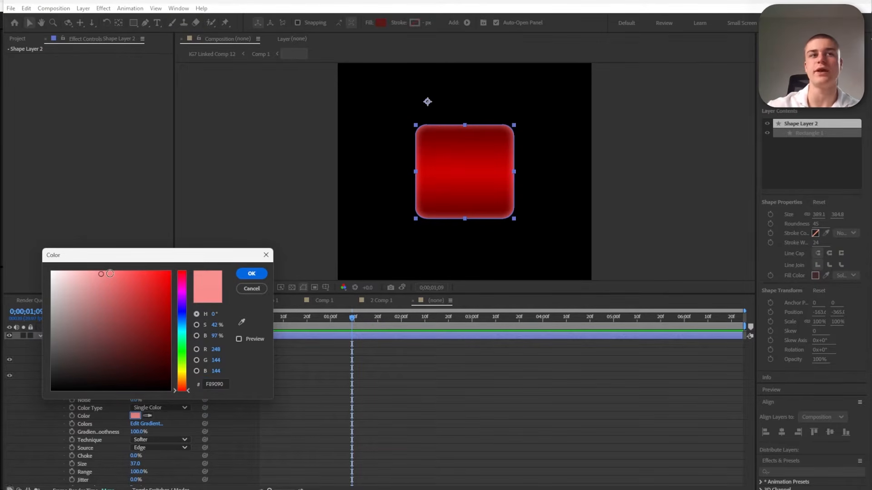
{"action": "left_click", "coordinate": [249, 274]}
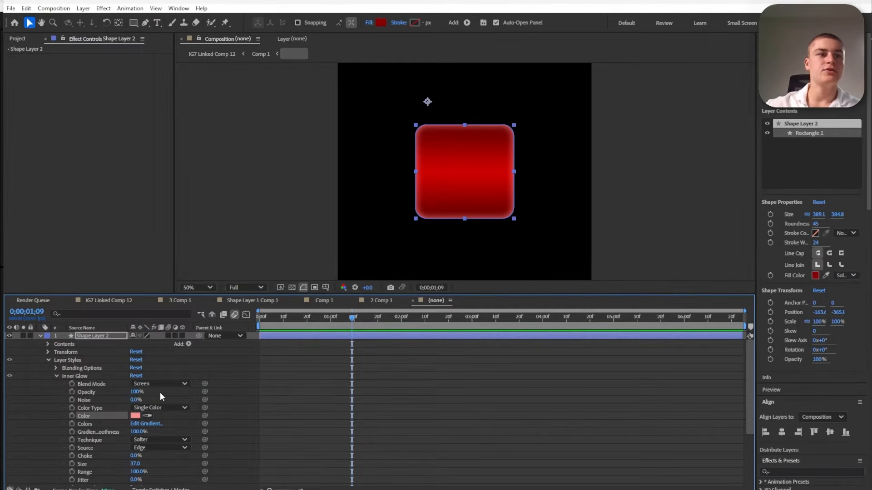
Set the Inner Glow size to 65
{"action": "scroll", "coordinate": [161, 392], "scroll_direction": "down", "scroll_amount": 2}
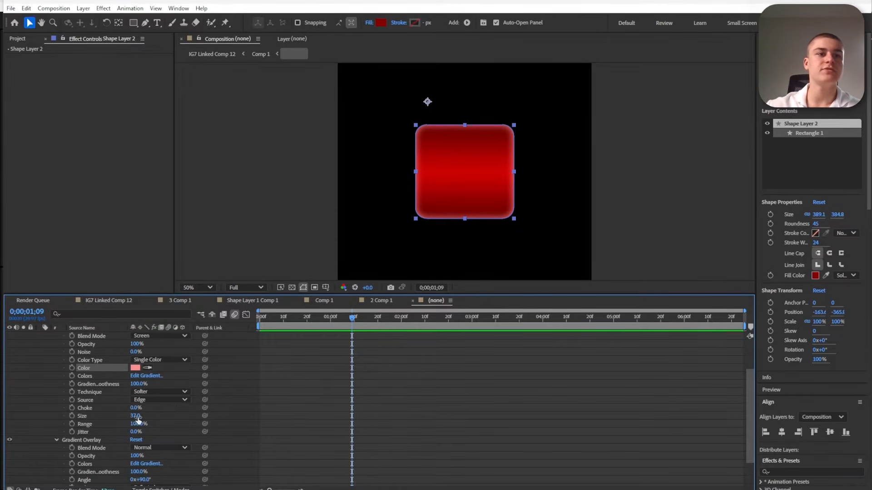
{"action": "left_click_drag", "start_coordinate": [135, 416], "coordinate": [152, 422]}
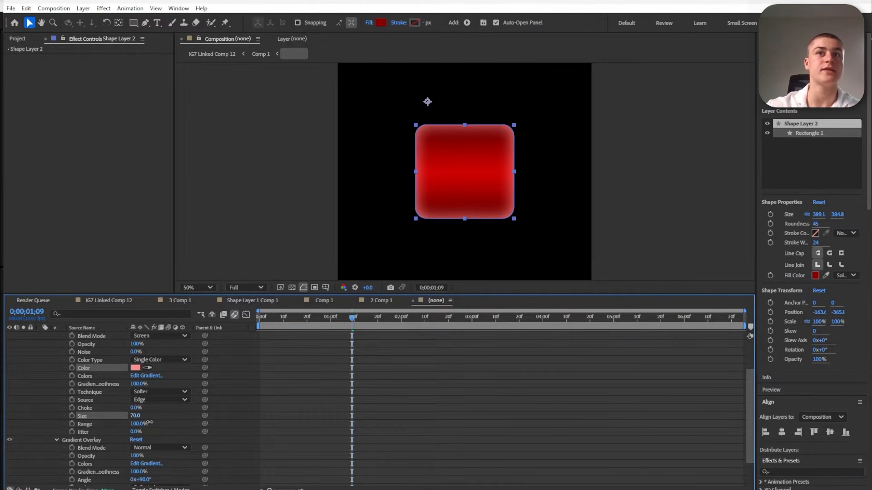
{"action": "left_click_drag", "start_coordinate": [150, 422], "coordinate": [148, 423]}
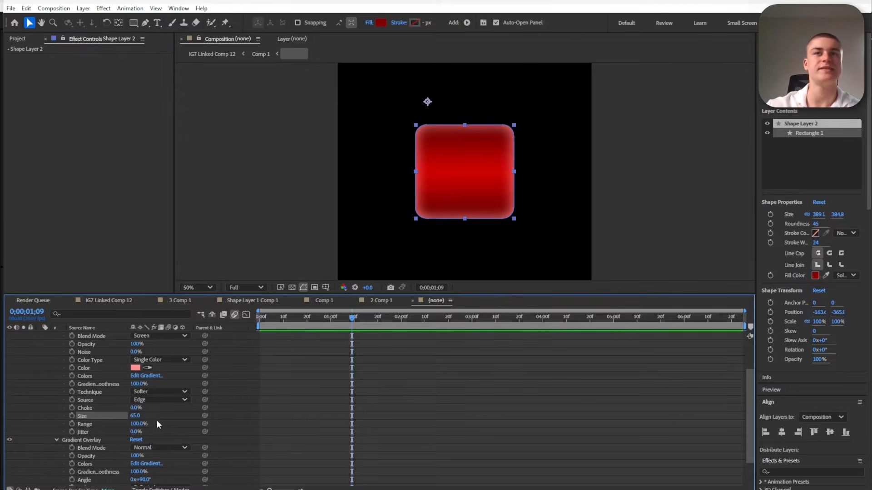
{"action": "left_click", "coordinate": [394, 398]}
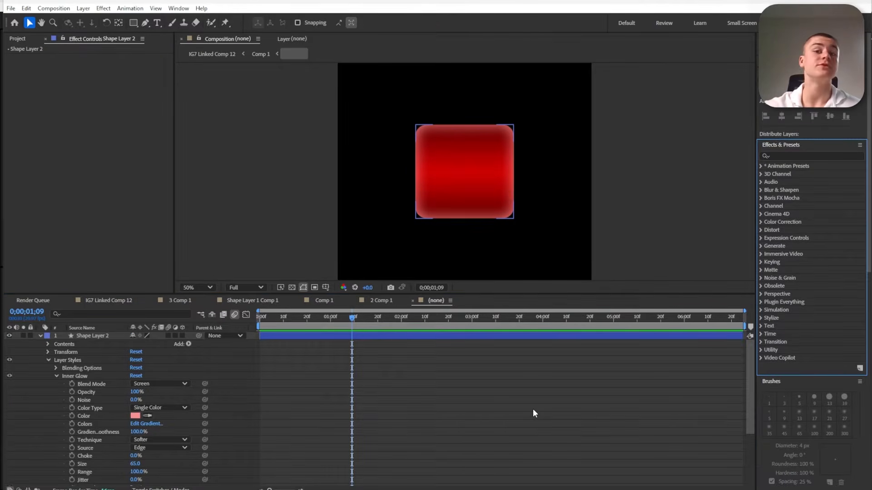
Apply the Stylize Glow effect to Shape Layer 2 and increase its glow radius
{"action": "left_click", "coordinate": [532, 409]}
{"action": "left_click", "coordinate": [821, 155]}
{"action": "type", "text": "glow"}
{"action": "left_click_drag", "start_coordinate": [795, 230], "coordinate": [89, 336]}
{"action": "left_click_drag", "start_coordinate": [101, 81], "coordinate": [132, 82]}
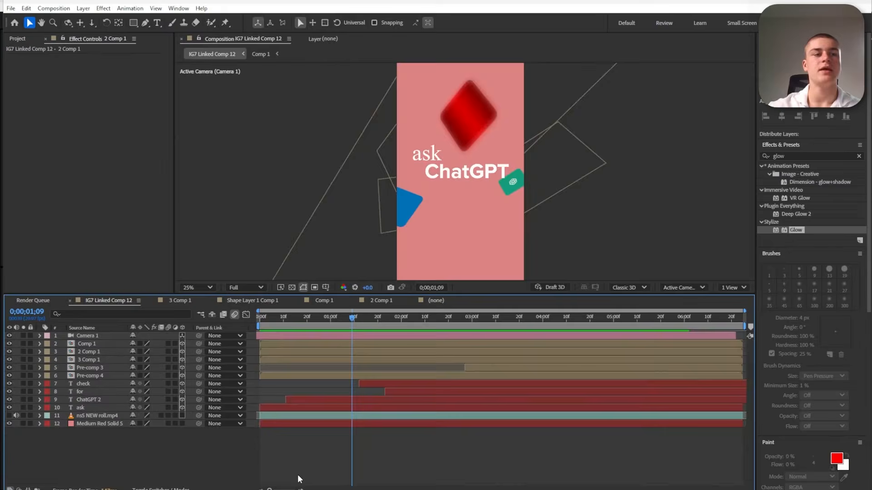
Add a Gradient Overlay layer style to the green square behind the ChatGPT logo, nested inside 3 Comp 1
{"action": "double_click", "coordinate": [99, 361]}
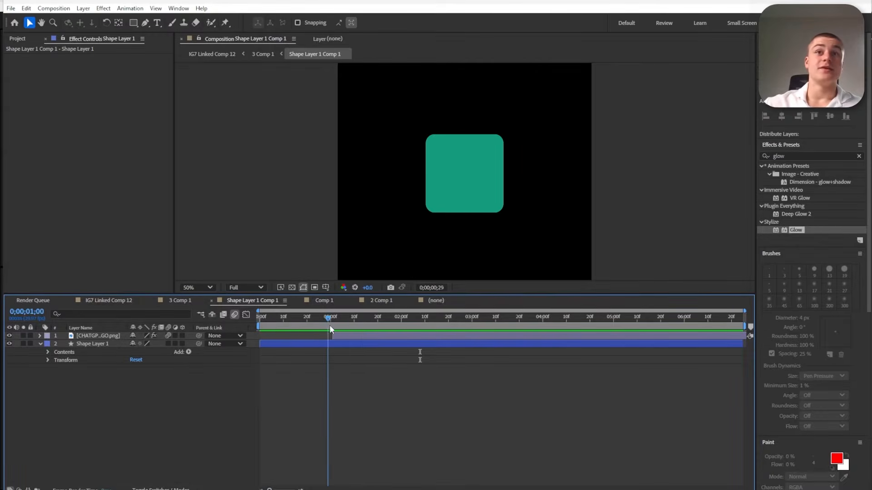
{"action": "left_click_drag", "start_coordinate": [330, 325], "coordinate": [410, 323]}
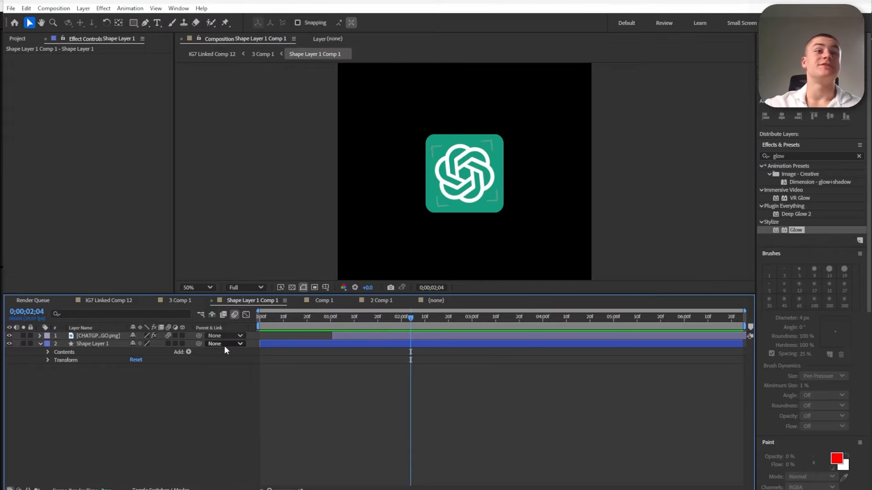
{"action": "left_click", "coordinate": [98, 344]}
{"action": "right_click", "coordinate": [97, 343]}
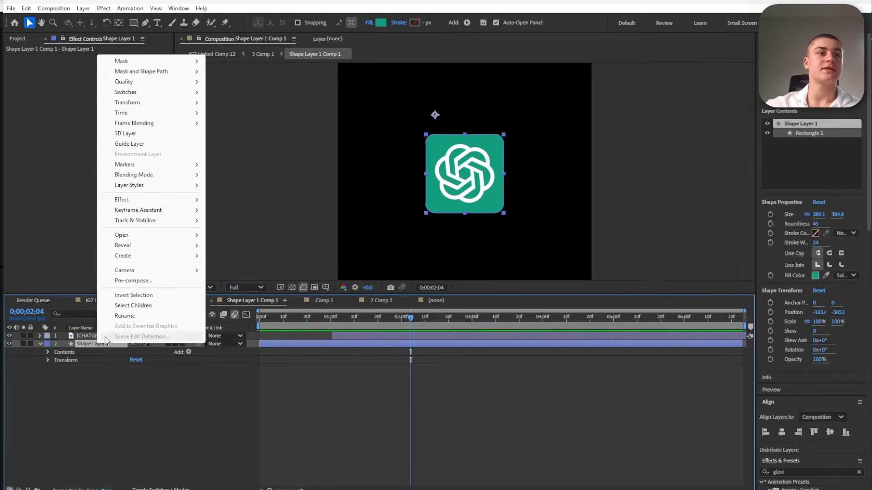
{"action": "mouse_move", "coordinate": [157, 186]}
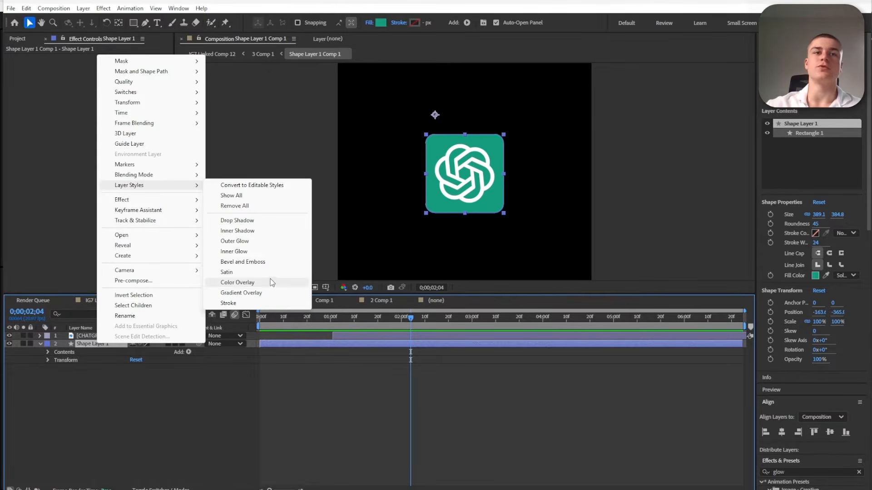
{"action": "left_click", "coordinate": [254, 293]}
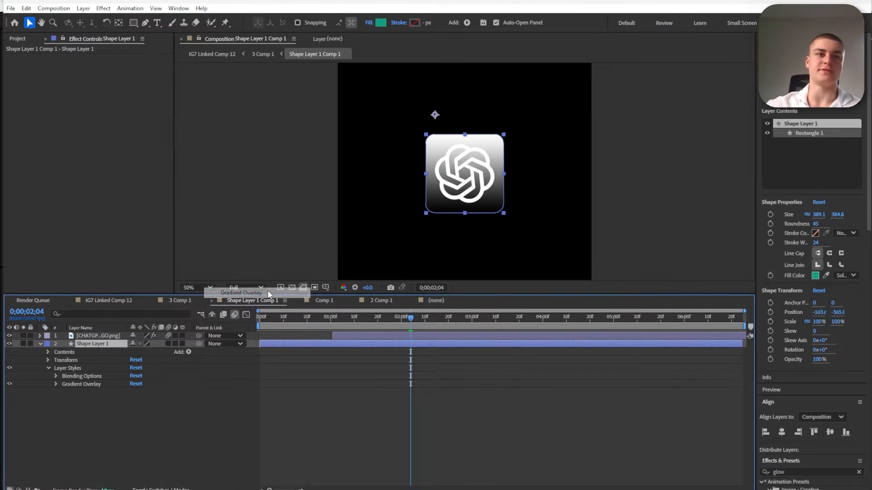
Recolor the green square's overlay gradient from bright green to dark green 0D7055 using the eyedropper
{"action": "left_click", "coordinate": [55, 384]}
{"action": "left_click", "coordinate": [350, 451]}
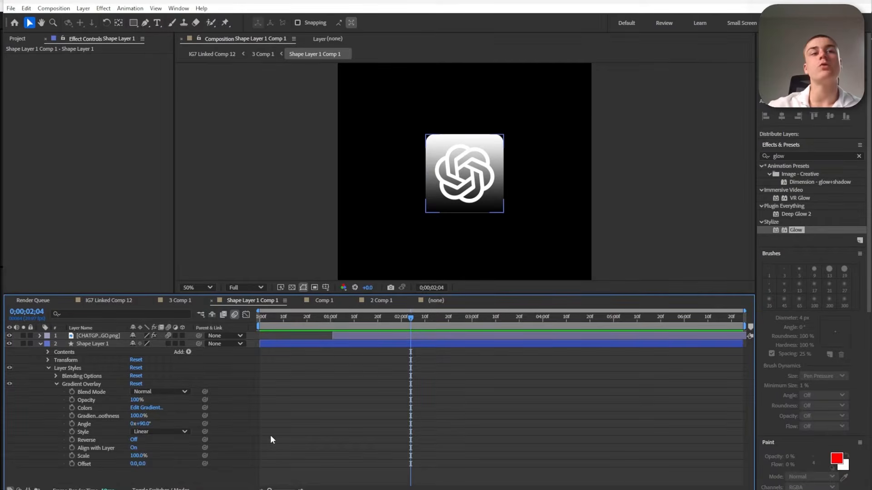
{"action": "left_click", "coordinate": [150, 408]}
{"action": "left_click", "coordinate": [129, 95]}
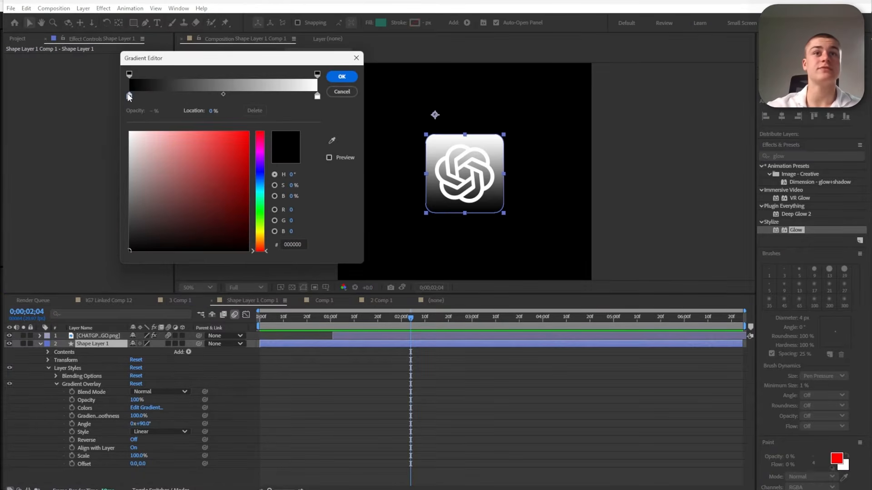
{"action": "left_click", "coordinate": [333, 142]}
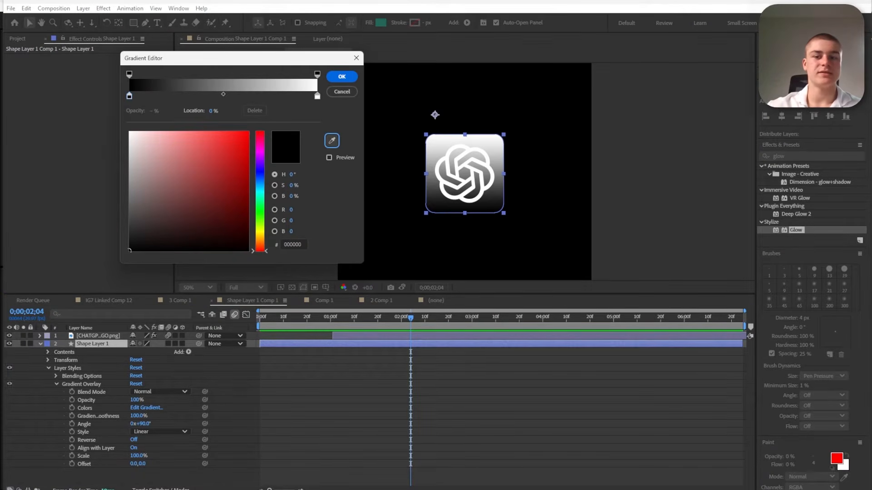
{"action": "left_click", "coordinate": [317, 96]}
{"action": "left_click", "coordinate": [332, 141]}
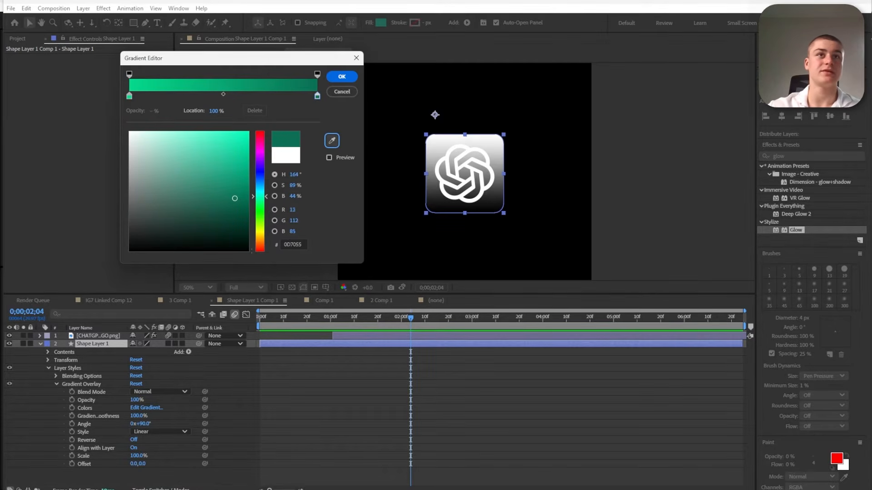
{"action": "key", "text": "Return"}
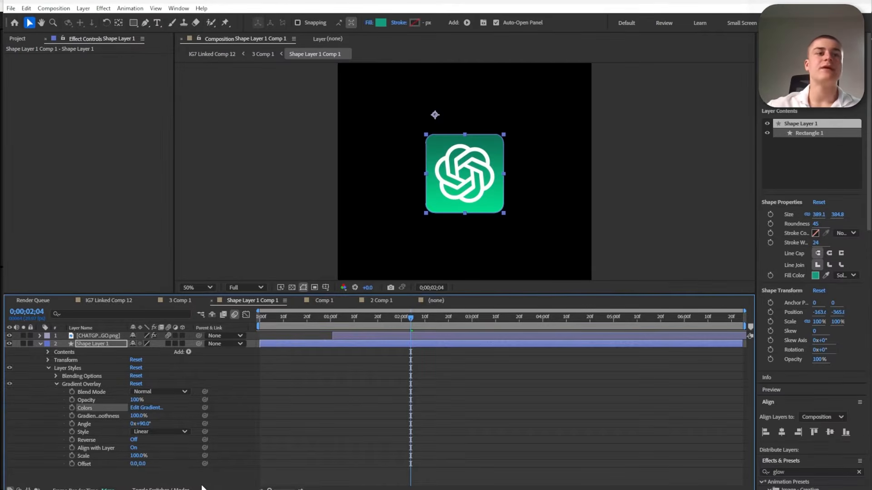
Set the green square's Gradient Overlay style to Radial and its offset to -11, -10
{"action": "left_click", "coordinate": [161, 433]}
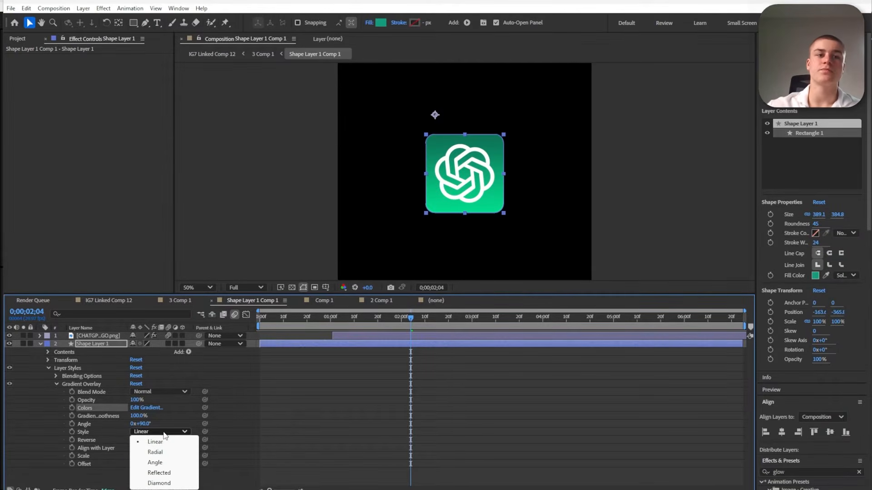
{"action": "left_click", "coordinate": [152, 453]}
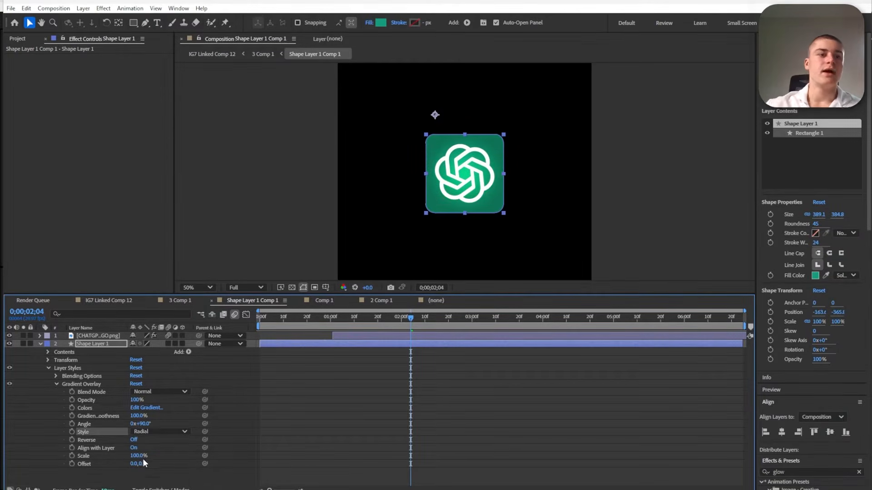
{"action": "left_click_drag", "start_coordinate": [129, 463], "coordinate": [127, 464]}
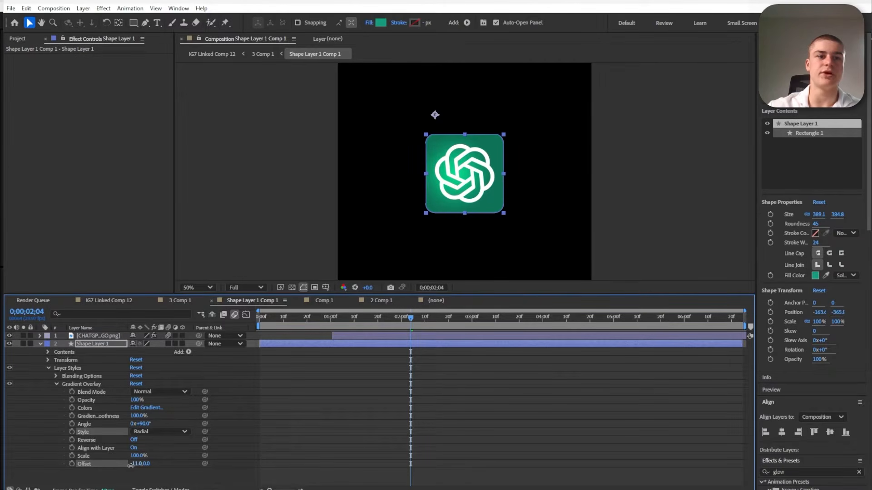
{"action": "left_click_drag", "start_coordinate": [131, 466], "coordinate": [132, 466]}
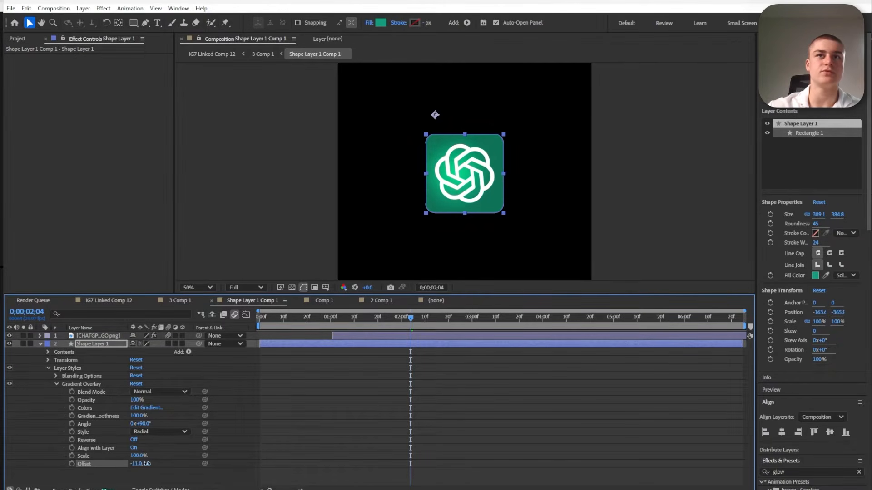
{"action": "left_click_drag", "start_coordinate": [143, 464], "coordinate": [141, 465]}
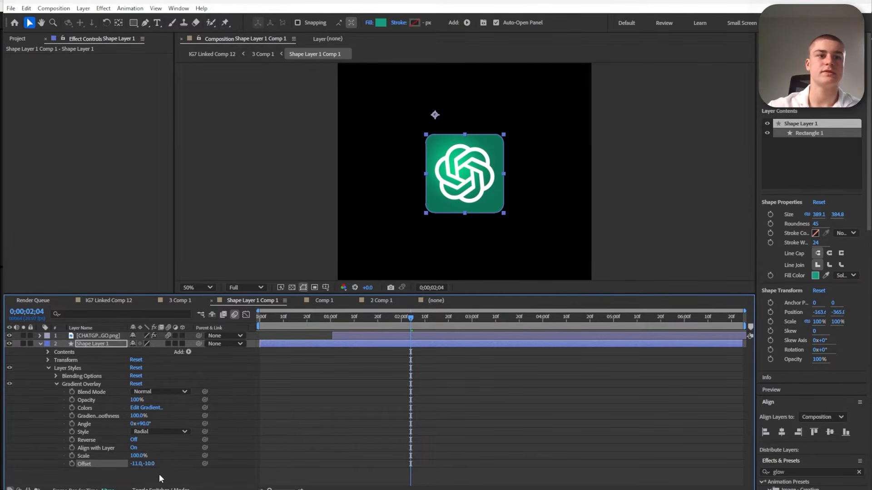
Hide the ChatGPT logo layer and add an Inner Glow layer style to the green square
{"action": "left_click", "coordinate": [198, 472]}
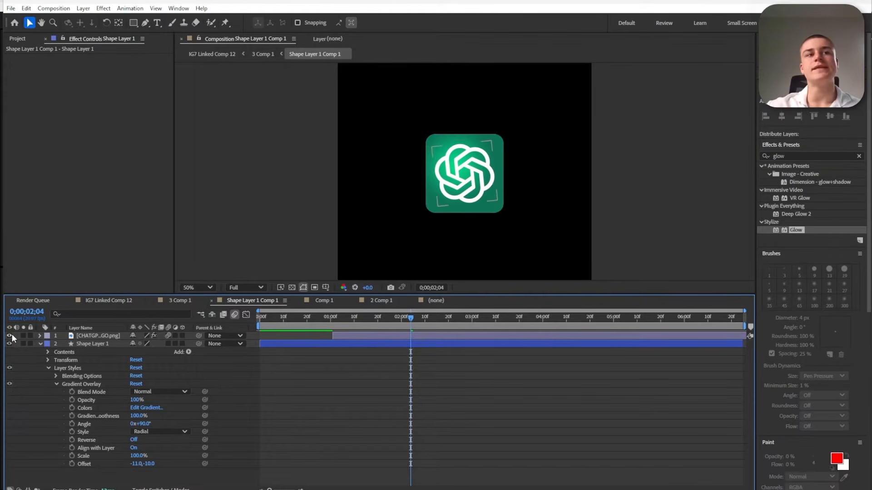
{"action": "left_click", "coordinate": [9, 335]}
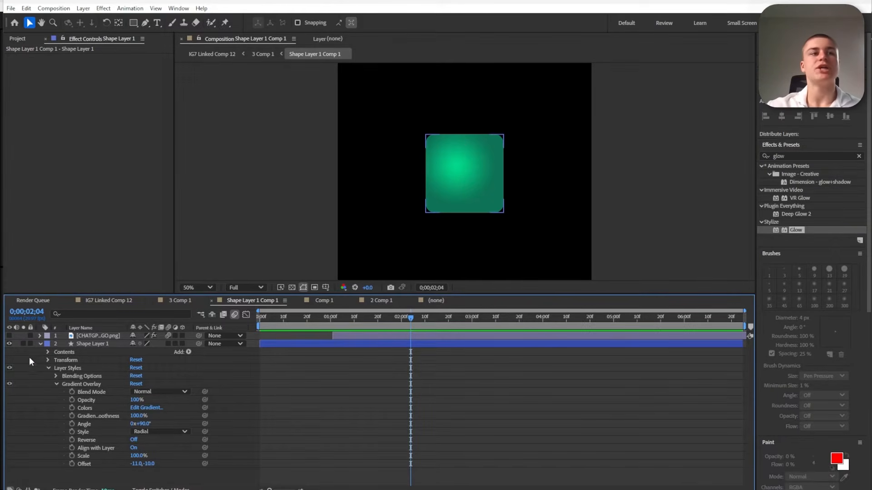
{"action": "left_click", "coordinate": [75, 367]}
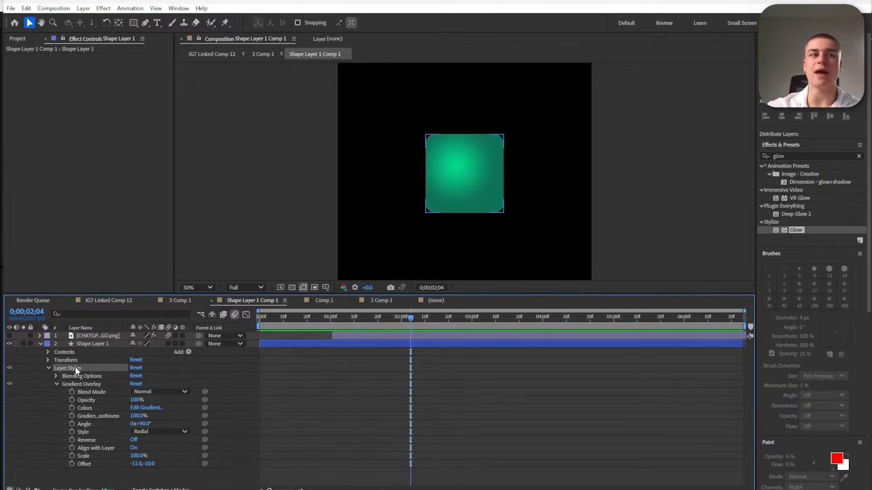
{"action": "right_click", "coordinate": [86, 344]}
{"action": "mouse_move", "coordinate": [152, 188]}
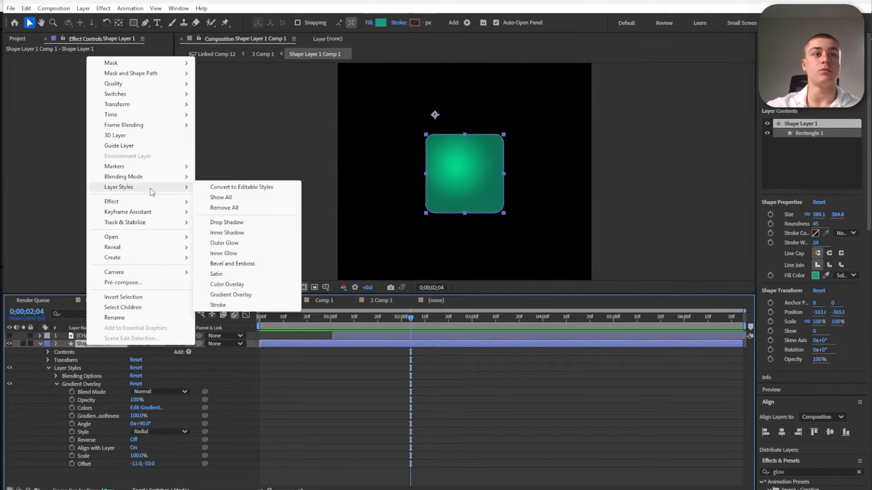
{"action": "left_click", "coordinate": [236, 253]}
{"action": "left_click", "coordinate": [56, 384]}
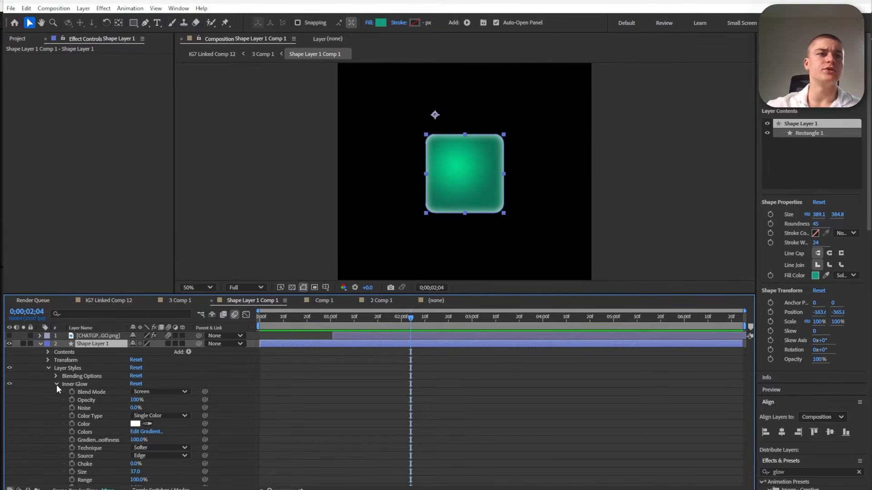
Set the green square's inner glow color to light mint green 6FFAC8, starting from a color sampled on the square
{"action": "left_click", "coordinate": [134, 424]}
{"action": "left_click", "coordinate": [241, 322]}
{"action": "left_click", "coordinate": [461, 158]}
{"action": "mouse_move", "coordinate": [135, 285]}
{"action": "left_mouse_down"}
{"action": "mouse_move", "coordinate": [109, 273]}
{"action": "mouse_move", "coordinate": [118, 273]}
{"action": "left_mouse_up"}
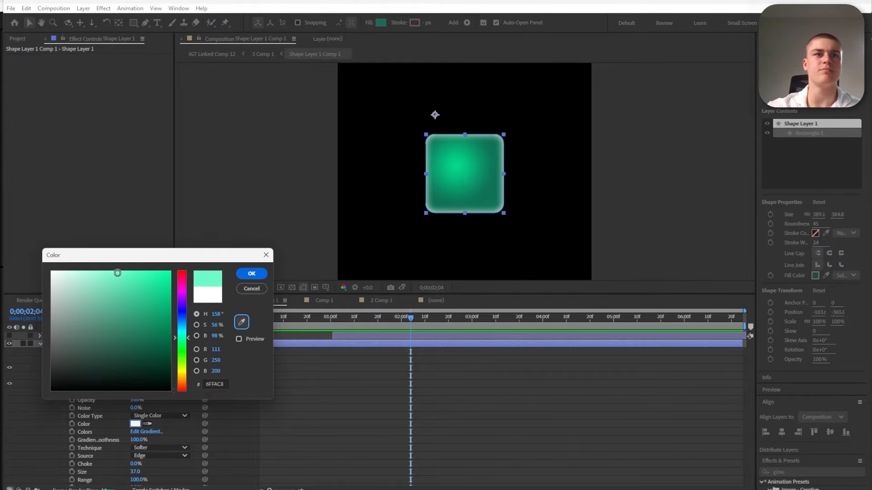
{"action": "left_click", "coordinate": [252, 273]}
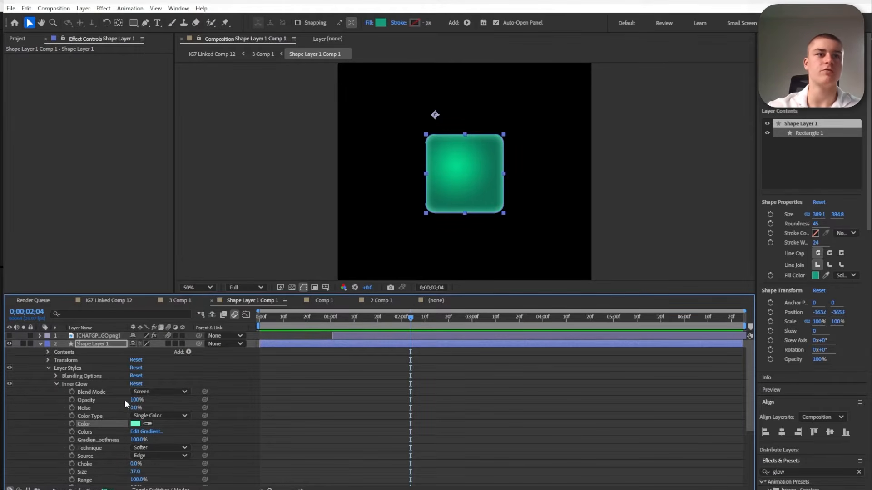
Set the green square's Inner Glow size to 41 and collapse the layer's properties
{"action": "scroll", "coordinate": [218, 435], "scroll_direction": "down", "scroll_amount": 3}
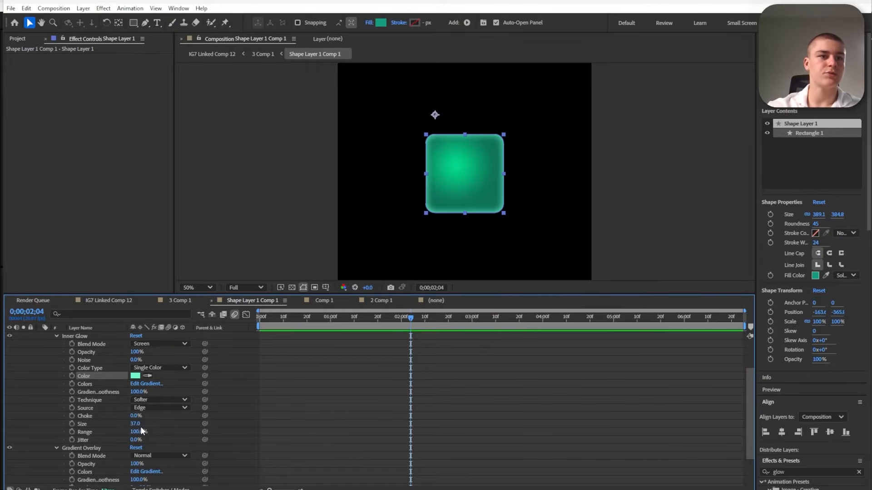
{"action": "left_click_drag", "start_coordinate": [136, 423], "coordinate": [140, 423]}
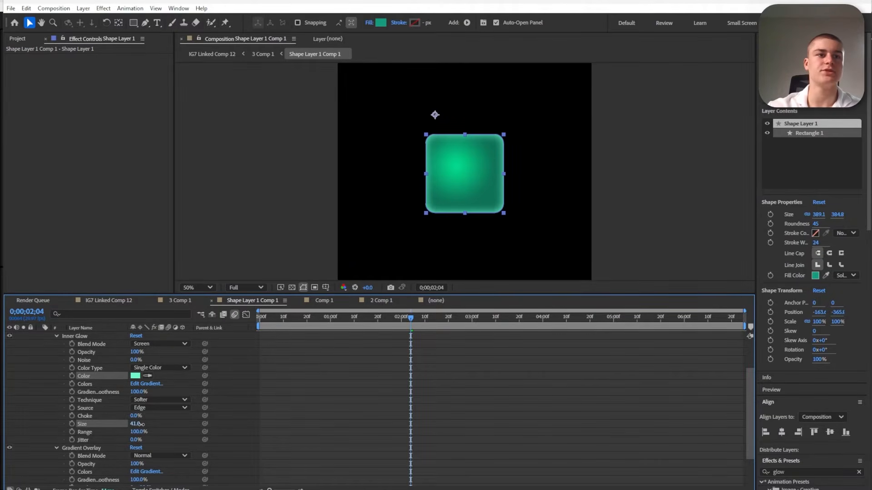
{"action": "left_click", "coordinate": [228, 414]}
{"action": "scroll", "coordinate": [308, 438], "scroll_direction": "up", "scroll_amount": 3}
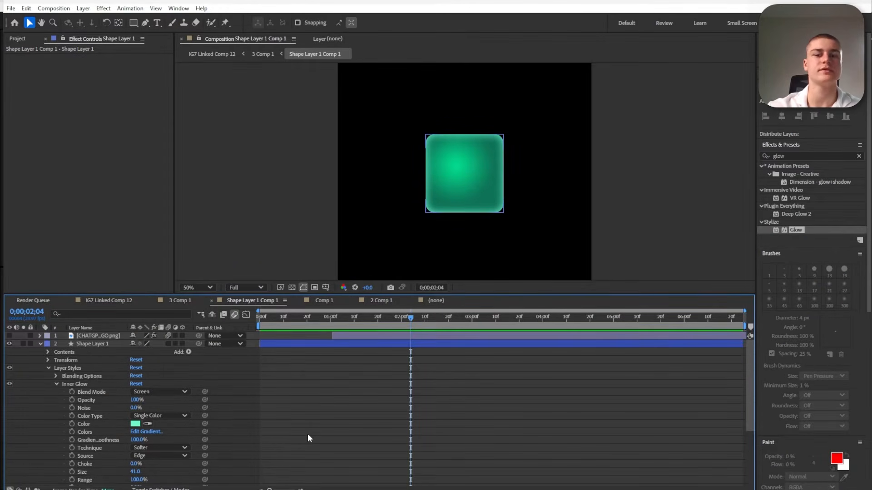
{"action": "left_click", "coordinate": [40, 343]}
Apply the Stylize Glow effect to the green square with a glow radius of 94, and unhide the ChatGPT logo
{"action": "left_click", "coordinate": [766, 156]}
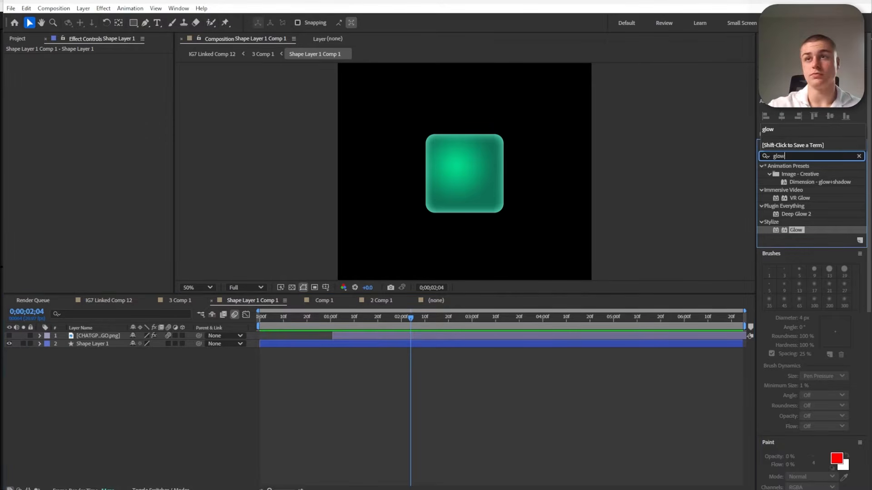
{"action": "left_click_drag", "start_coordinate": [797, 231], "coordinate": [464, 174]}
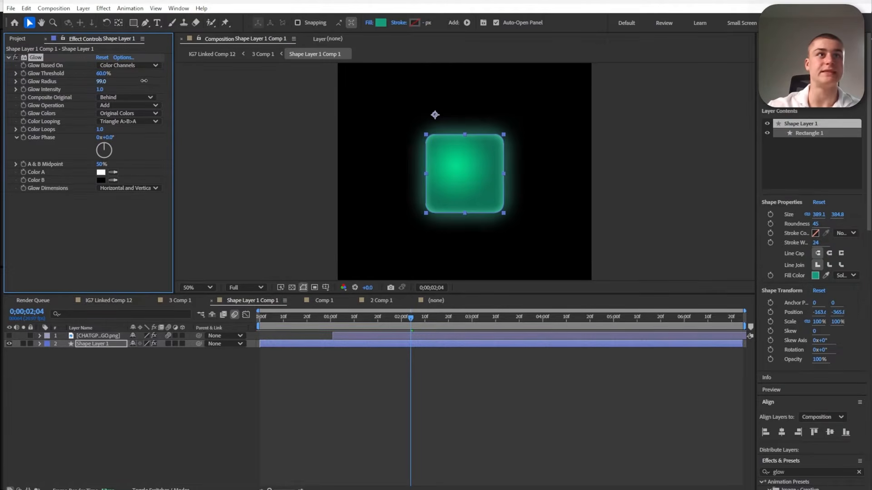
{"action": "left_click", "coordinate": [9, 336]}
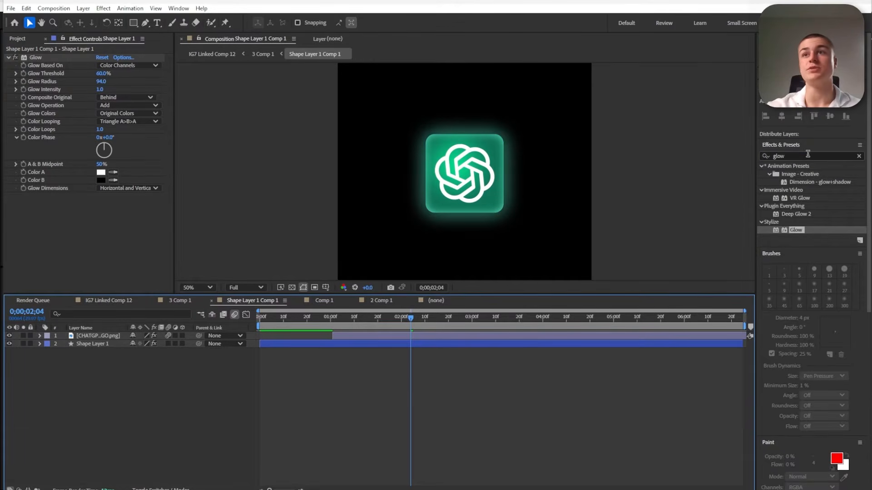
Apply a Perspective Drop Shadow effect to the ChatGPT logo and increase its opacity and softness
{"action": "left_click", "coordinate": [807, 155]}
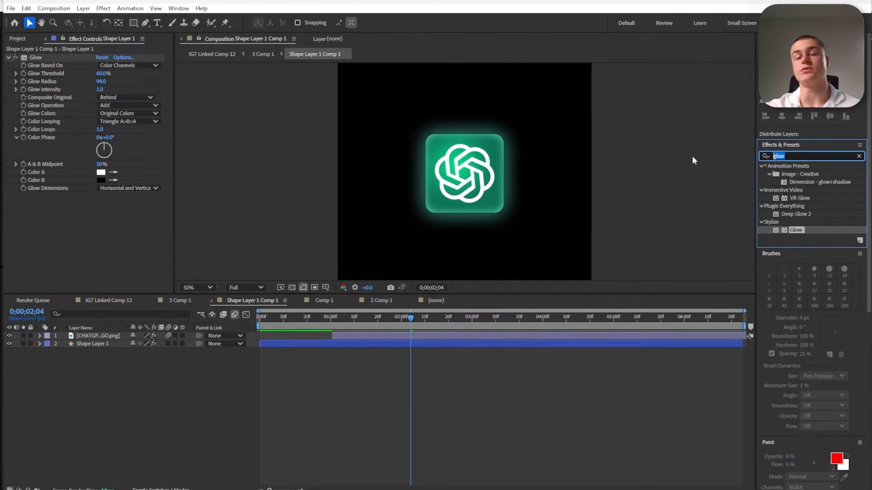
{"action": "type", "text": "drop s"}
{"action": "left_click_drag", "start_coordinate": [805, 198], "coordinate": [120, 337]}
{"action": "left_click_drag", "start_coordinate": [102, 161], "coordinate": [119, 160]}
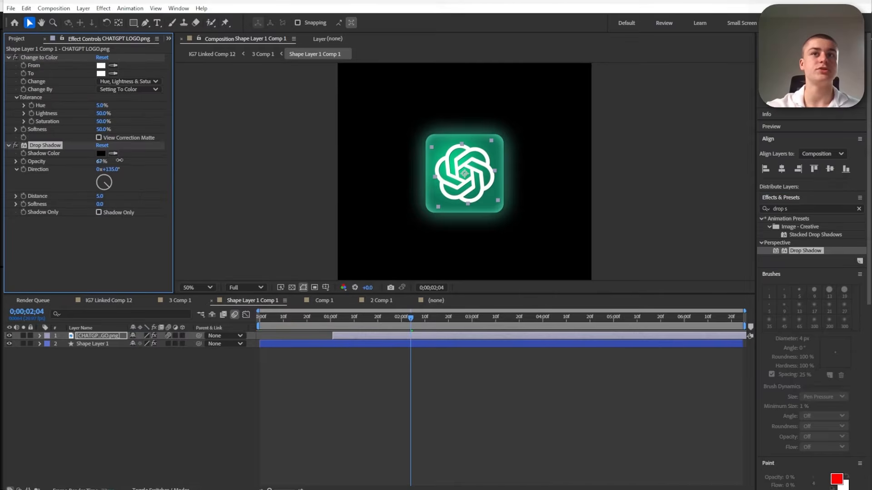
{"action": "left_click_drag", "start_coordinate": [100, 204], "coordinate": [130, 204]}
Add a second Drop Shadow to the ChatGPT logo and readjust the first shadow's opacity and its softness to about 79
{"action": "left_click_drag", "start_coordinate": [806, 251], "coordinate": [45, 248]}
{"action": "left_click_drag", "start_coordinate": [102, 162], "coordinate": [130, 163]}
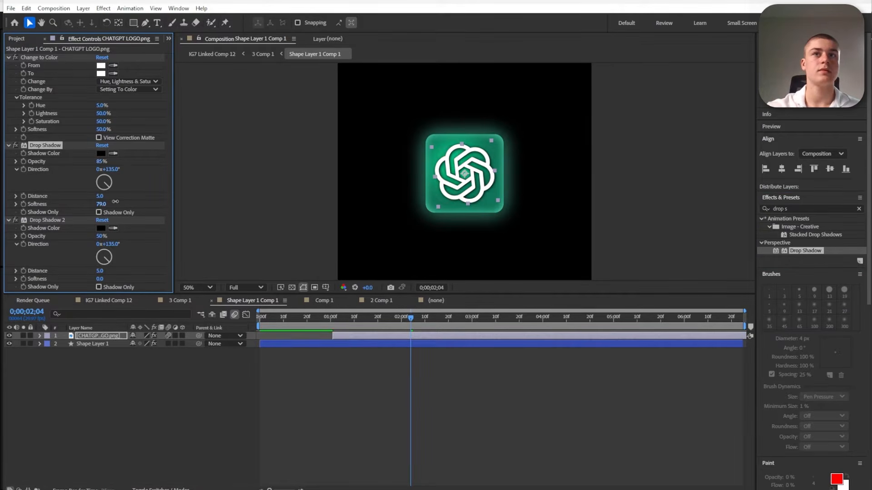
{"action": "left_click_drag", "start_coordinate": [100, 161], "coordinate": [74, 161]}
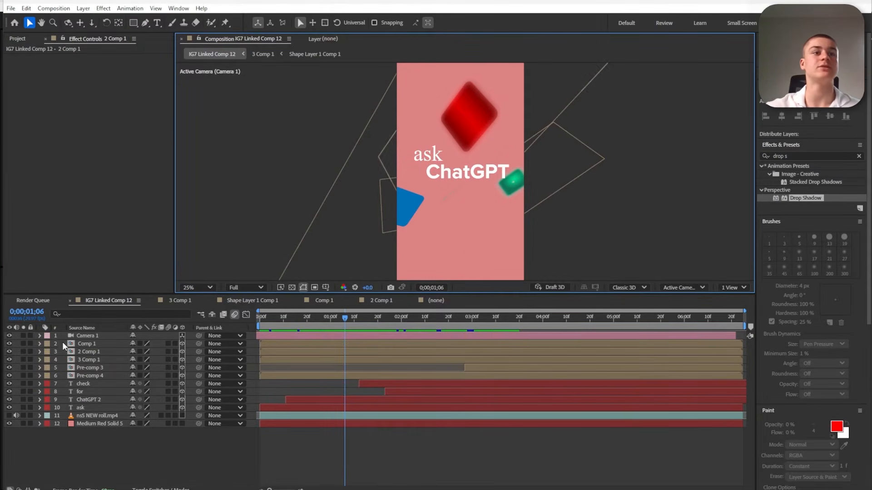
Open Shape Layer 3 Comp 1 inside 2 Comp 1 and add a Gradient Overlay layer style to the blue square
{"action": "double_click", "coordinate": [91, 351]}
{"action": "double_click", "coordinate": [96, 335]}
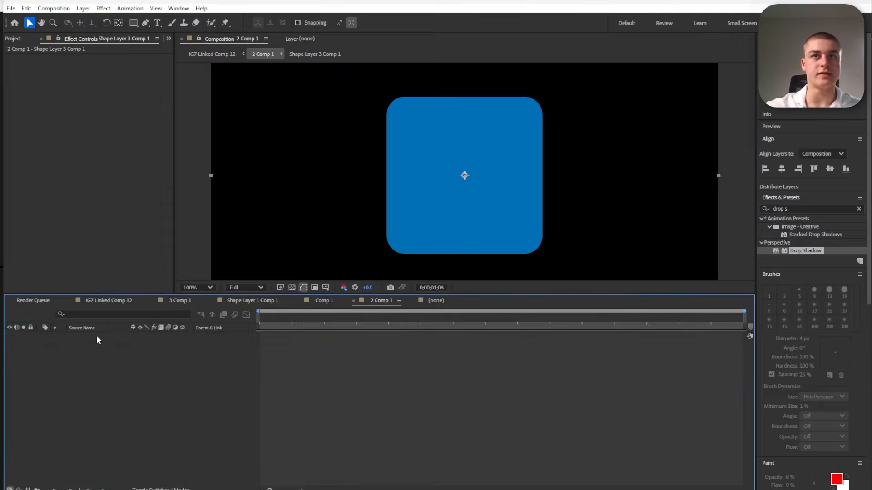
{"action": "right_click", "coordinate": [107, 337]}
{"action": "mouse_move", "coordinate": [160, 179]}
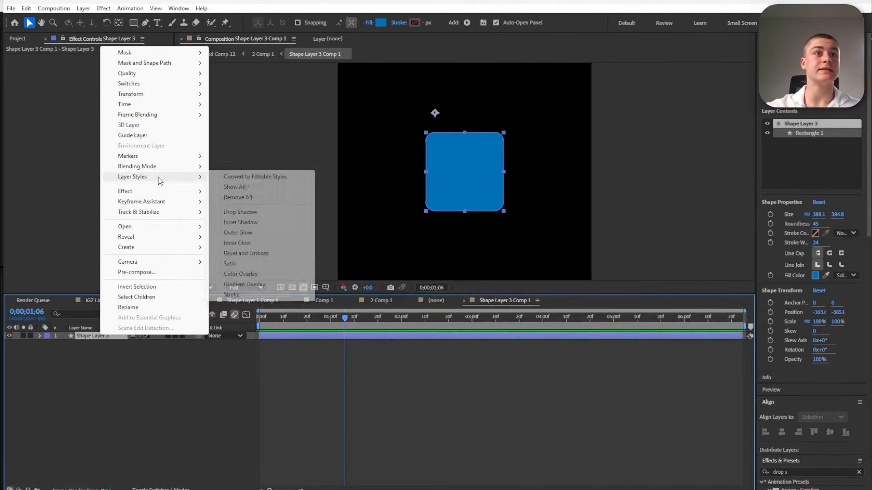
{"action": "left_click", "coordinate": [263, 285]}
Add an Inner Glow layer style to the blue square on Shape Layer 3
{"action": "right_click", "coordinate": [112, 336]}
{"action": "mouse_move", "coordinate": [182, 178]}
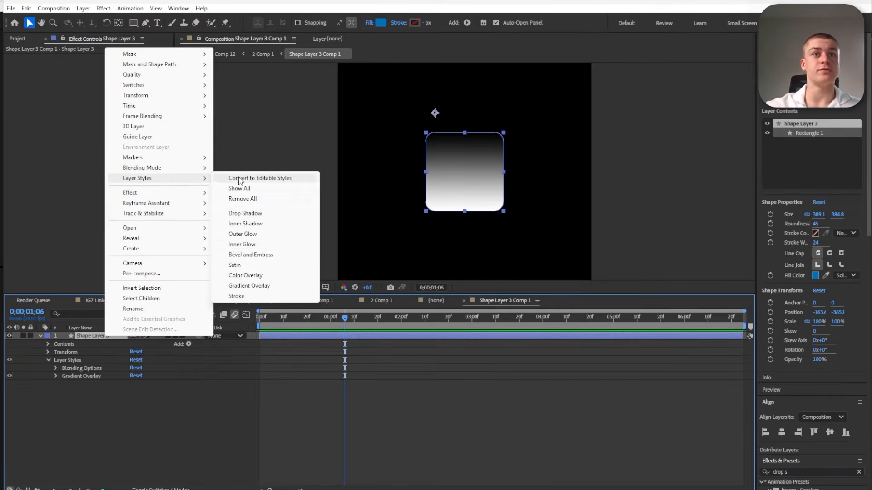
{"action": "left_click", "coordinate": [236, 247]}
Recolor the blue square's overlay gradient from blue 0688DF to bright cyan by sampling colors with the eyedropper
{"action": "left_click", "coordinate": [56, 385]}
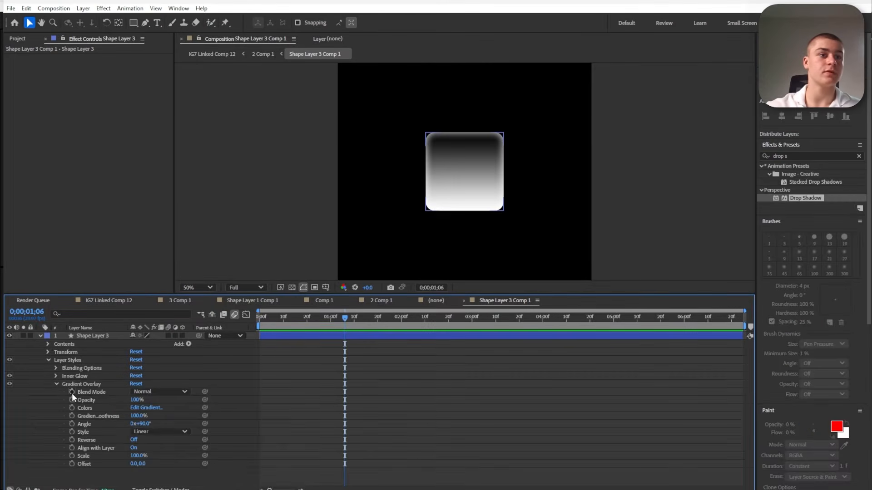
{"action": "left_click", "coordinate": [83, 431]}
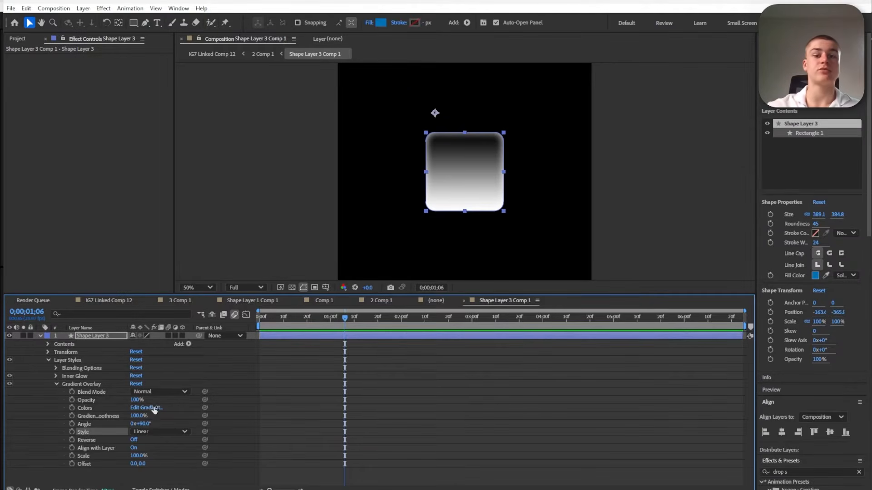
{"action": "left_click", "coordinate": [146, 408]}
{"action": "left_click", "coordinate": [332, 140]}
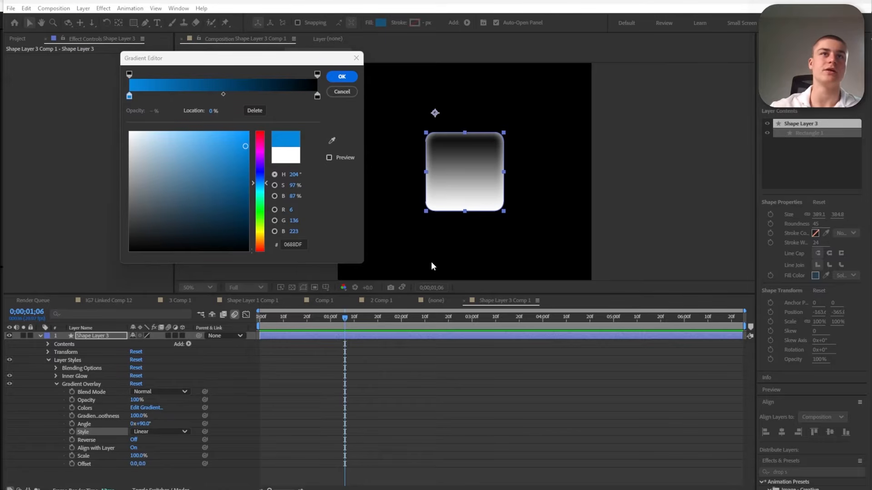
{"action": "left_click", "coordinate": [317, 97]}
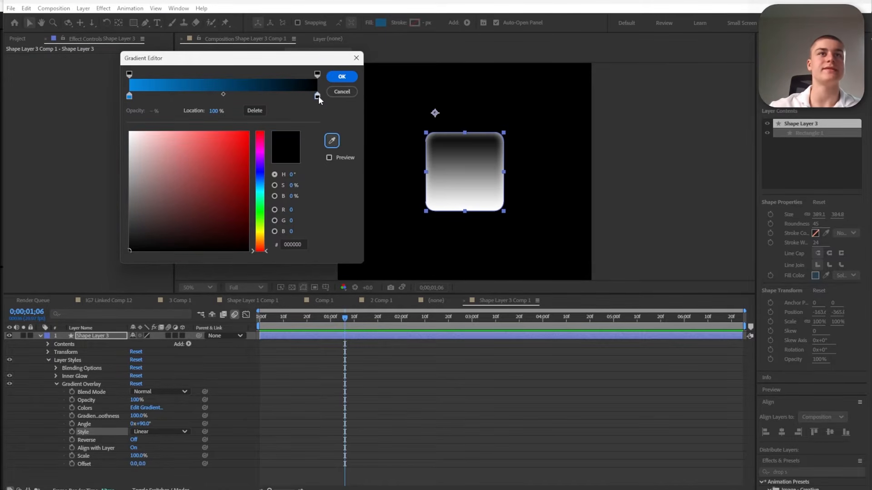
{"action": "left_click", "coordinate": [333, 142]}
{"action": "left_click", "coordinate": [431, 488]}
{"action": "left_click", "coordinate": [342, 76]}
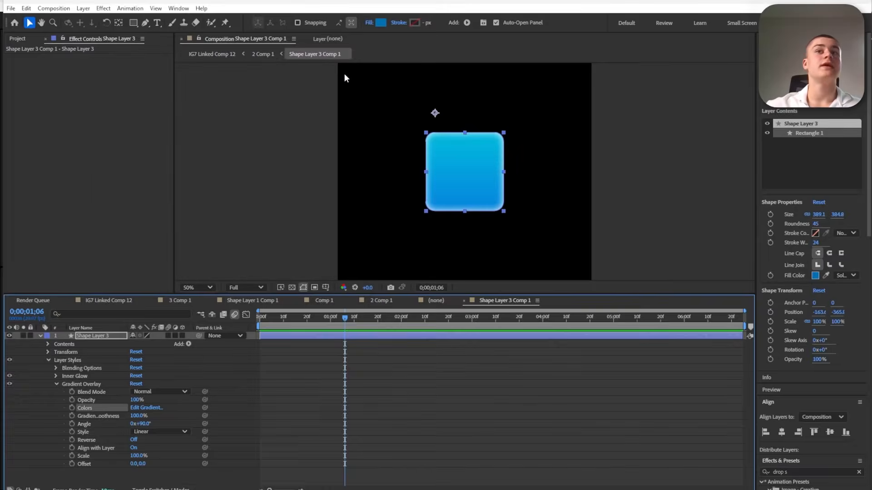
{"action": "left_click", "coordinate": [50, 384]}
{"action": "left_click", "coordinate": [55, 384]}
{"action": "left_click", "coordinate": [56, 376]}
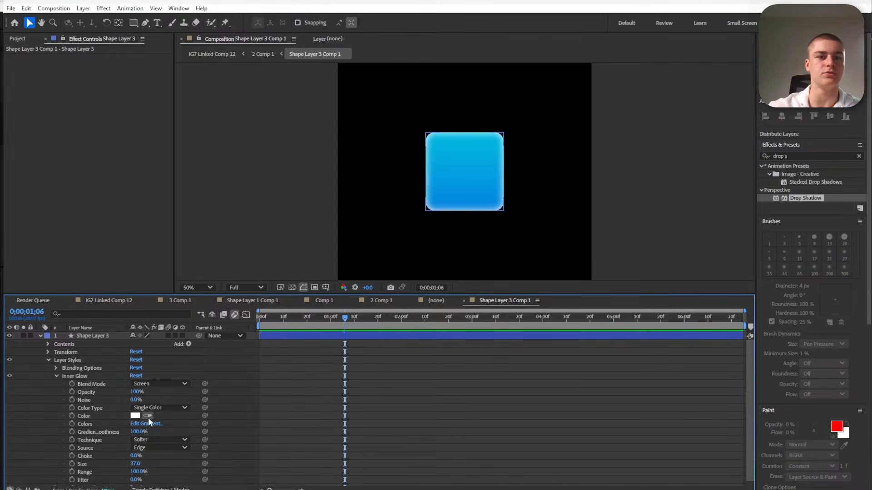
{"action": "left_click", "coordinate": [148, 417]}
{"action": "key", "text": "ctrl+z"}
{"action": "left_click", "coordinate": [56, 376]}
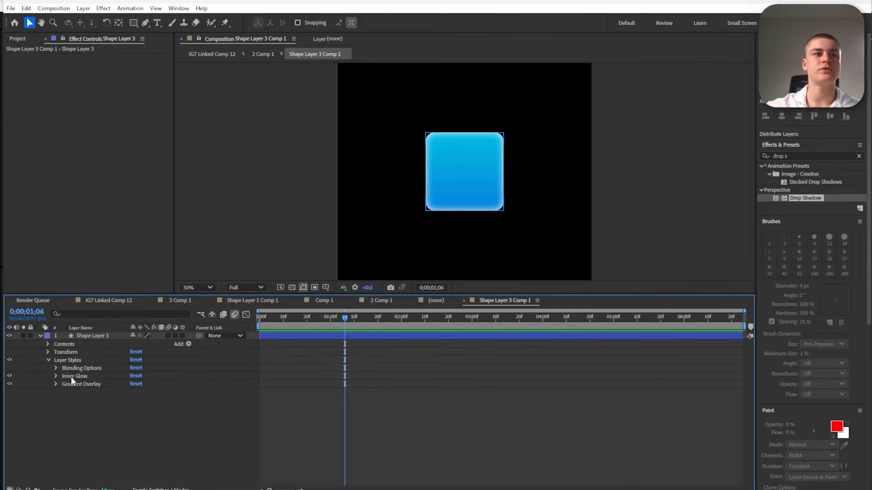
Set the blue square's inner glow color to light blue 74D9FF
{"action": "left_click", "coordinate": [71, 377]}
{"action": "left_click", "coordinate": [57, 376]}
{"action": "left_click", "coordinate": [135, 416]}
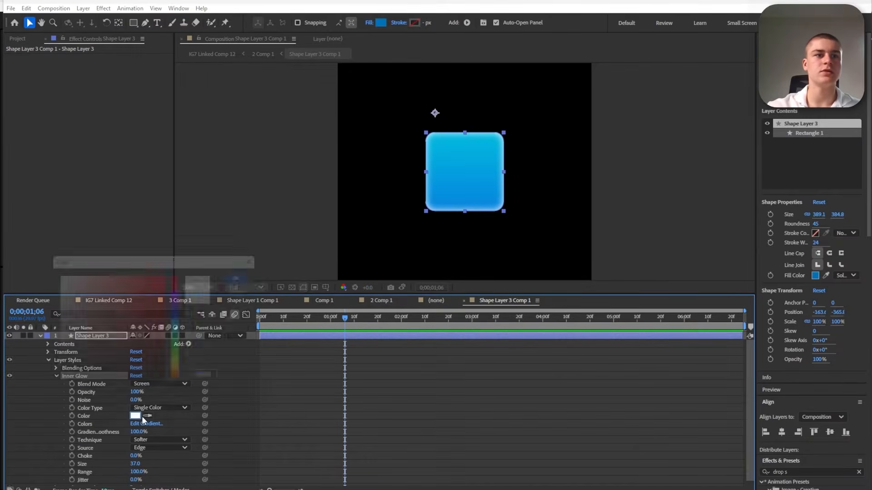
{"action": "left_click_drag", "start_coordinate": [184, 328], "coordinate": [183, 325]}
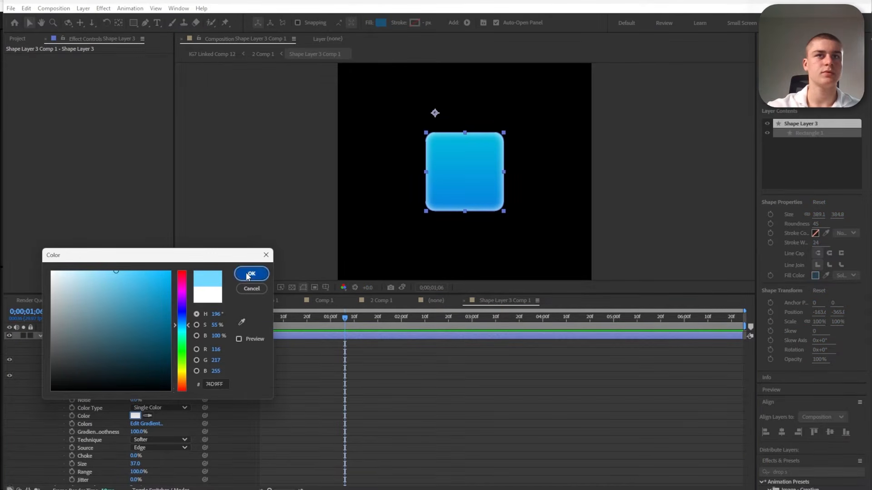
{"action": "left_click", "coordinate": [250, 274]}
{"action": "left_click", "coordinate": [332, 363]}
Apply the Stylize Glow effect to Shape Layer 3 and set its glow radius to about 86
{"action": "left_click", "coordinate": [799, 156]}
{"action": "type", "text": "g"}
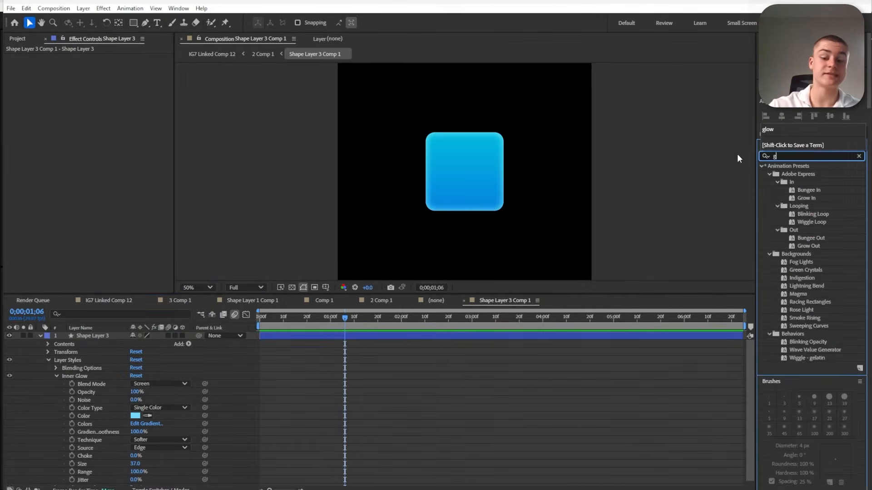
{"action": "type", "text": "low"}
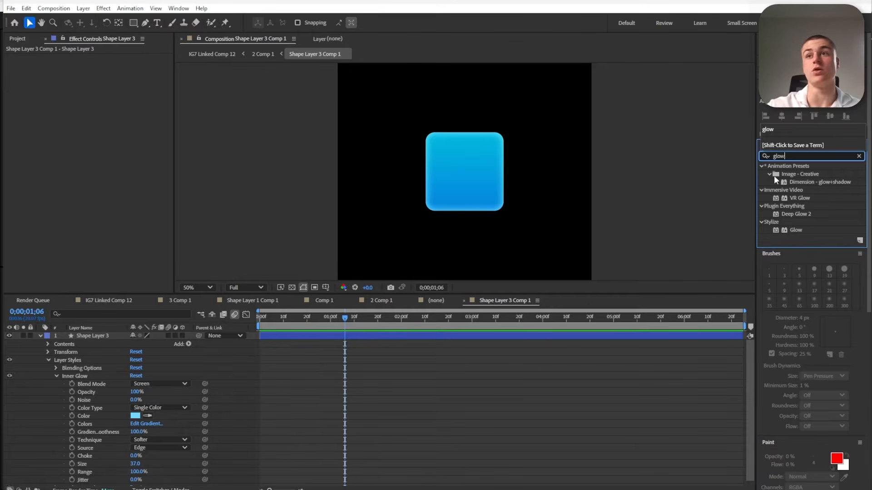
{"action": "left_click_drag", "start_coordinate": [795, 230], "coordinate": [92, 335]}
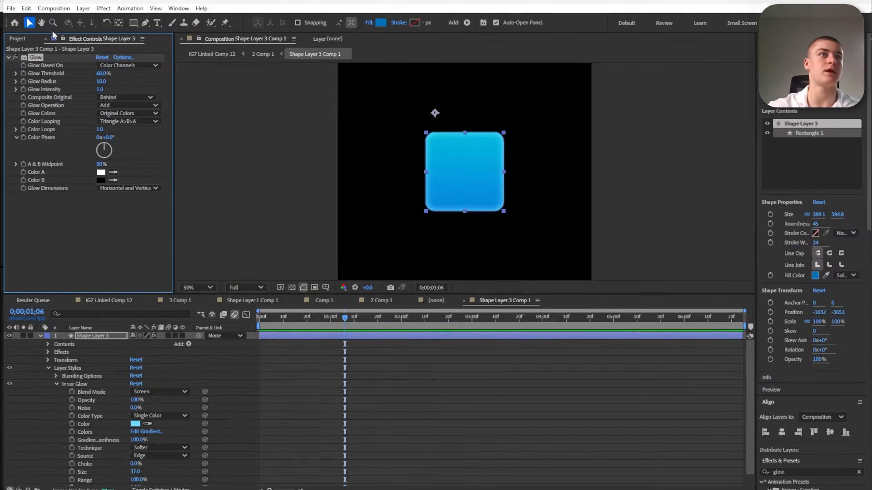
{"action": "left_click_drag", "start_coordinate": [104, 81], "coordinate": [140, 81]}
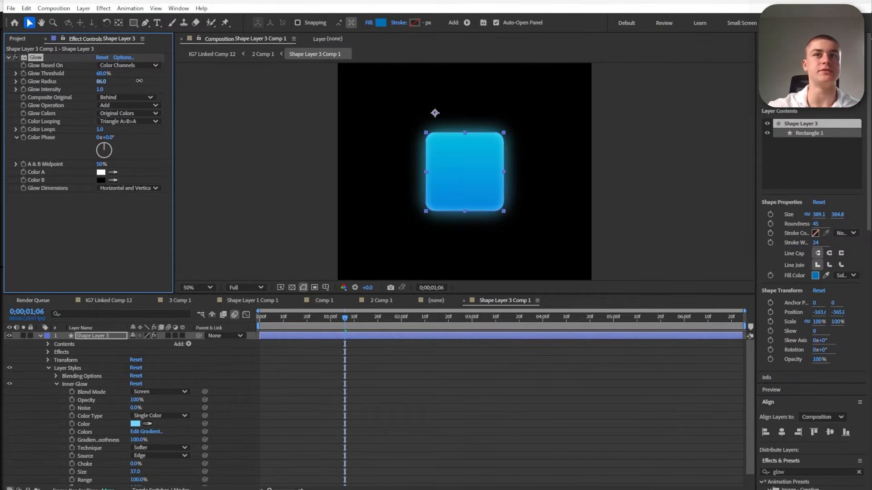
{"action": "left_click", "coordinate": [405, 398]}
Add a Point light to IG7 Linked Comp 12 and place its layer directly below Camera 1
{"action": "left_click_drag", "start_coordinate": [276, 323], "coordinate": [337, 315]}
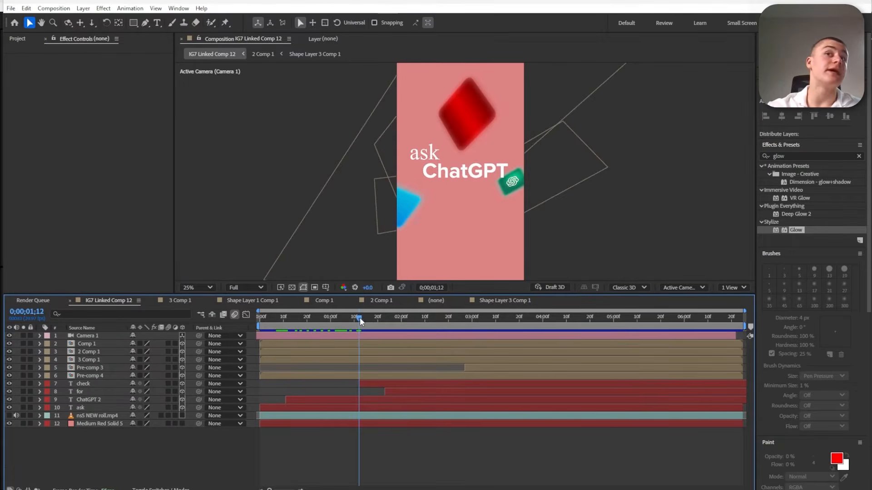
{"action": "right_click", "coordinate": [147, 444]}
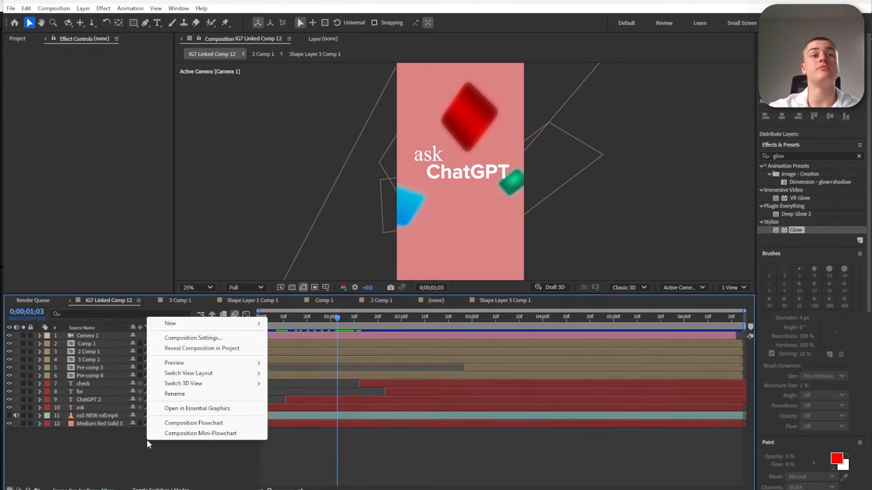
{"action": "mouse_move", "coordinate": [211, 326]}
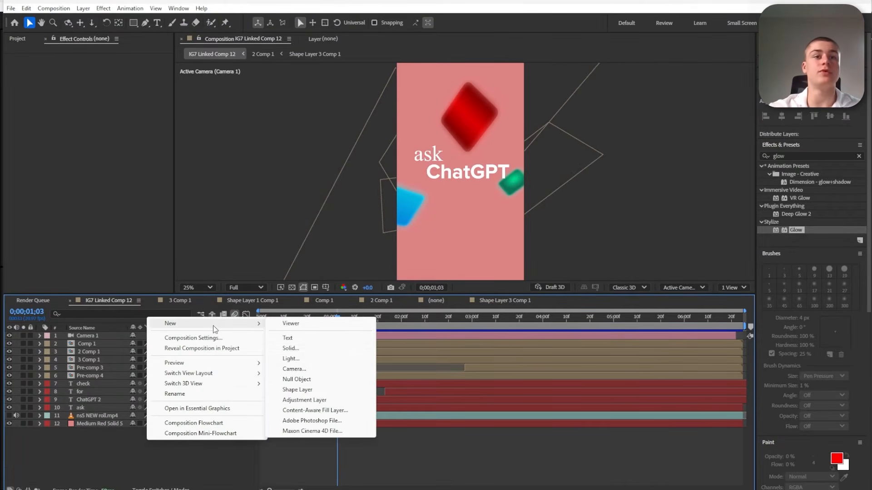
{"action": "left_click", "coordinate": [291, 359]}
{"action": "left_click", "coordinate": [455, 213]}
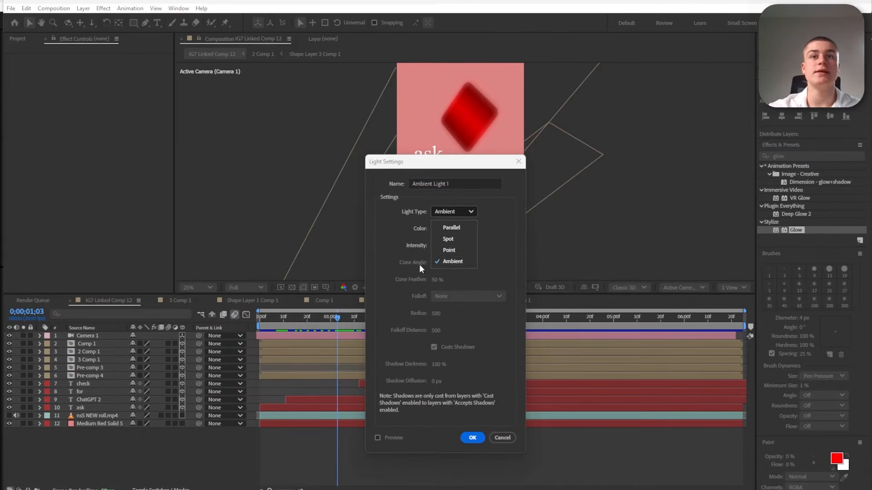
{"action": "left_click", "coordinate": [450, 251]}
{"action": "left_click", "coordinate": [472, 438]}
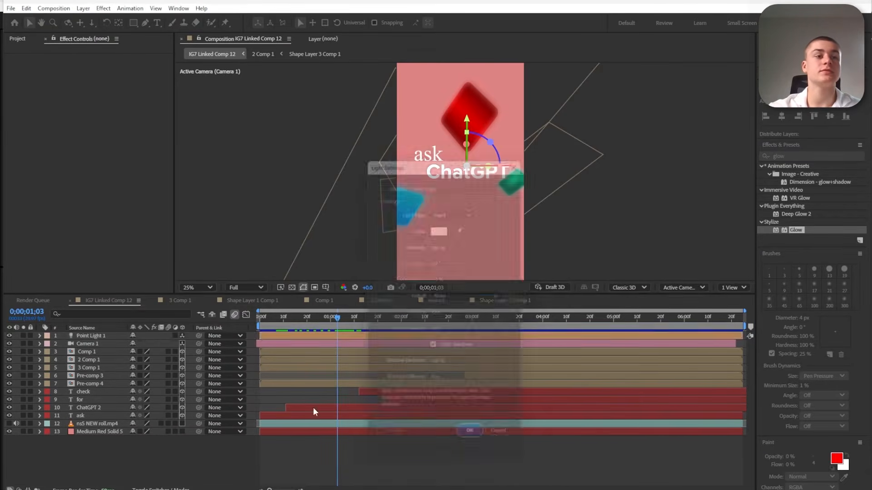
{"action": "left_click_drag", "start_coordinate": [94, 338], "coordinate": [101, 352]}
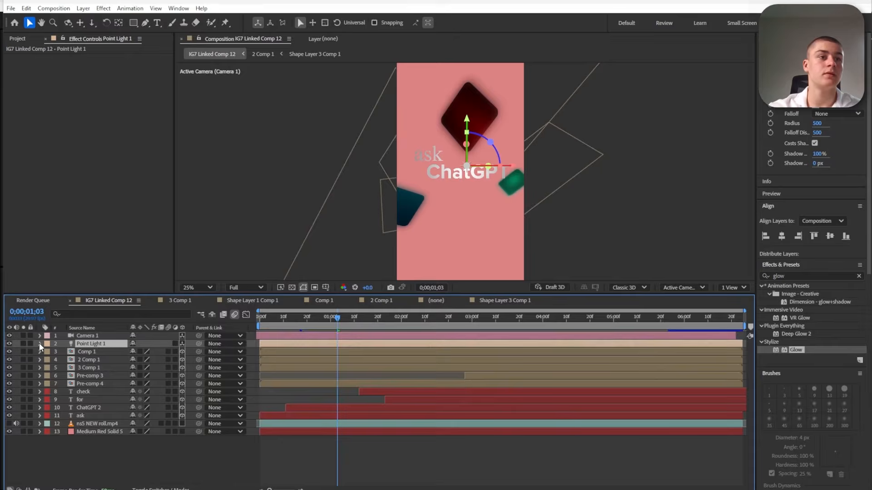
Set Point Light 1's radius to about 2044, falloff distance to about 605 and shadow diffusion to about 243 pixels
{"action": "left_click", "coordinate": [40, 344]}
{"action": "left_click", "coordinate": [47, 360]}
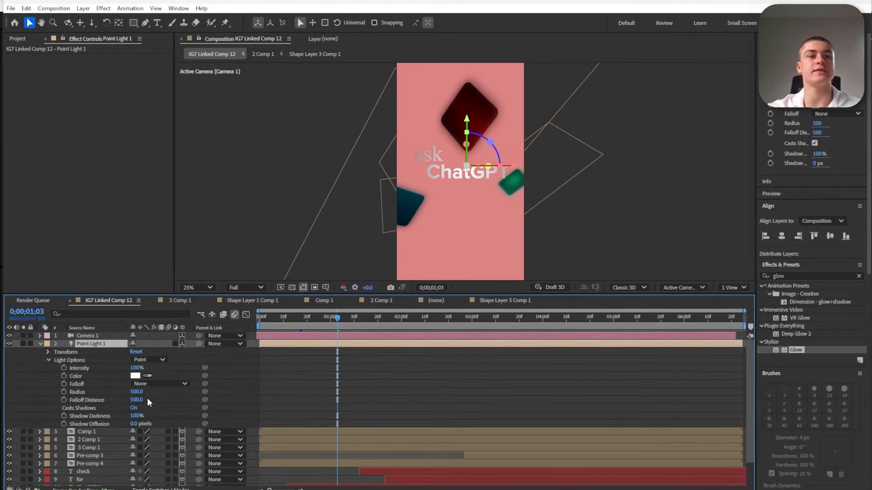
{"action": "left_click", "coordinate": [137, 392]}
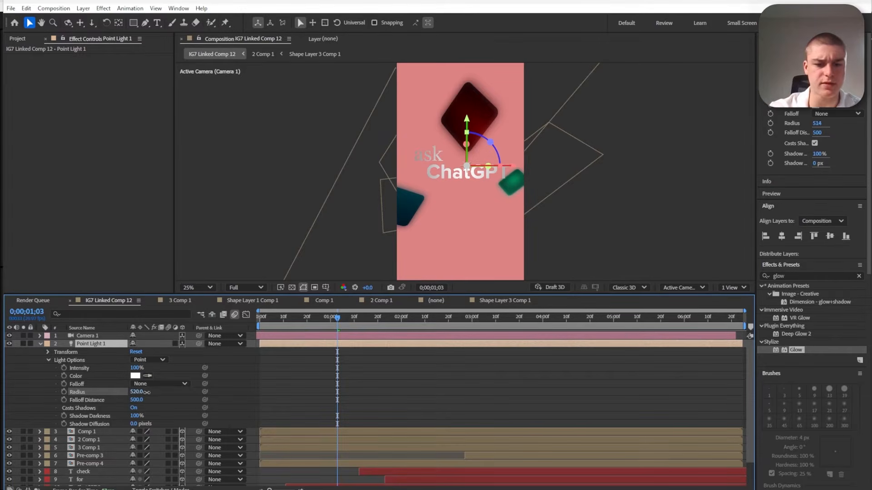
{"action": "left_click_drag", "start_coordinate": [385, 401], "coordinate": [830, 359]}
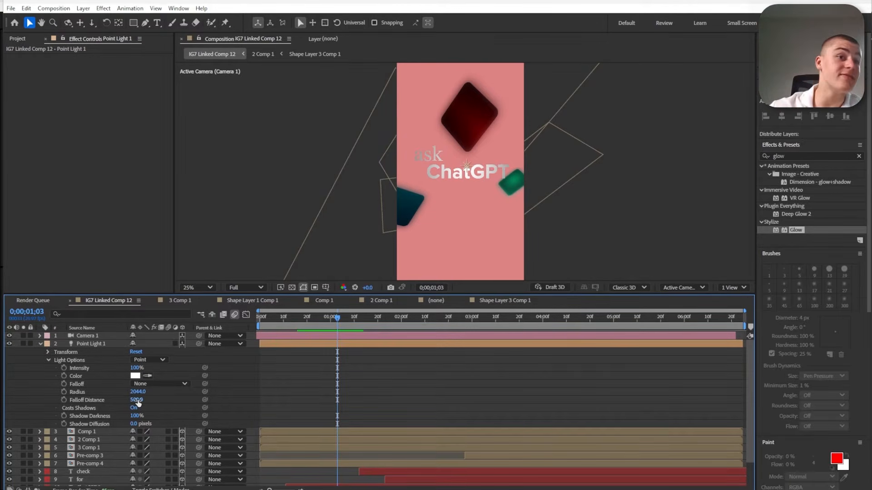
{"action": "left_click_drag", "start_coordinate": [138, 401], "coordinate": [196, 404]}
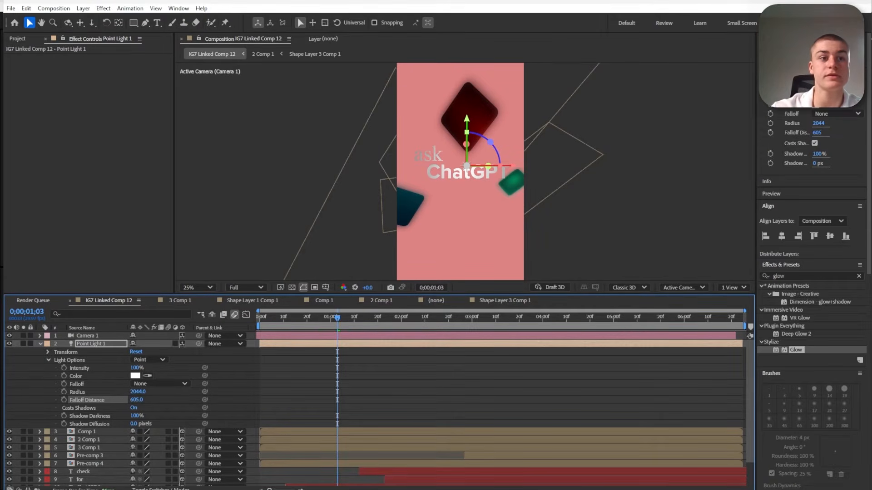
{"action": "left_click_drag", "start_coordinate": [134, 424], "coordinate": [210, 421]}
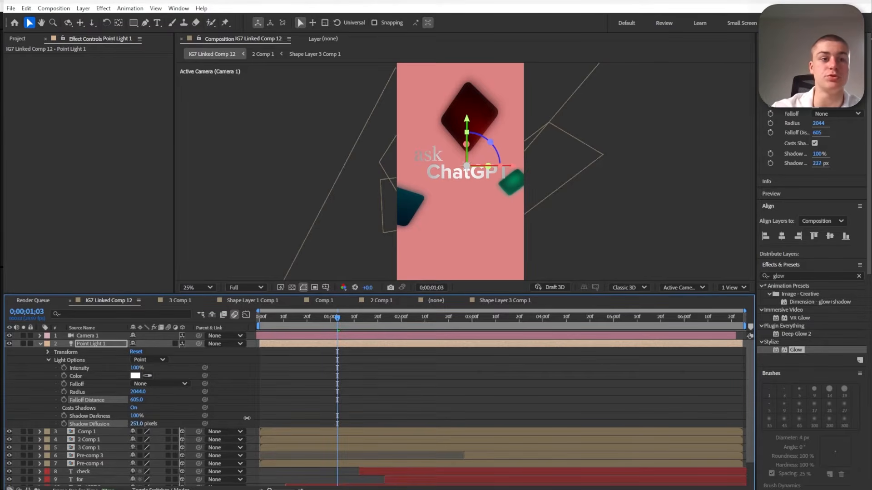
{"action": "left_click_drag", "start_coordinate": [245, 419], "coordinate": [243, 419]}
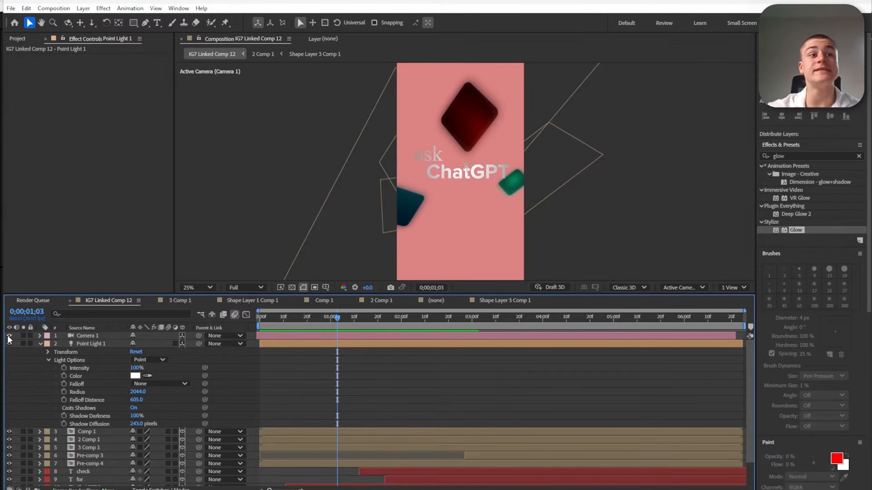
Check Point Light 1 from the default view with Camera 1 hidden, and set the light's intensity to 160%
{"action": "left_click", "coordinate": [9, 336]}
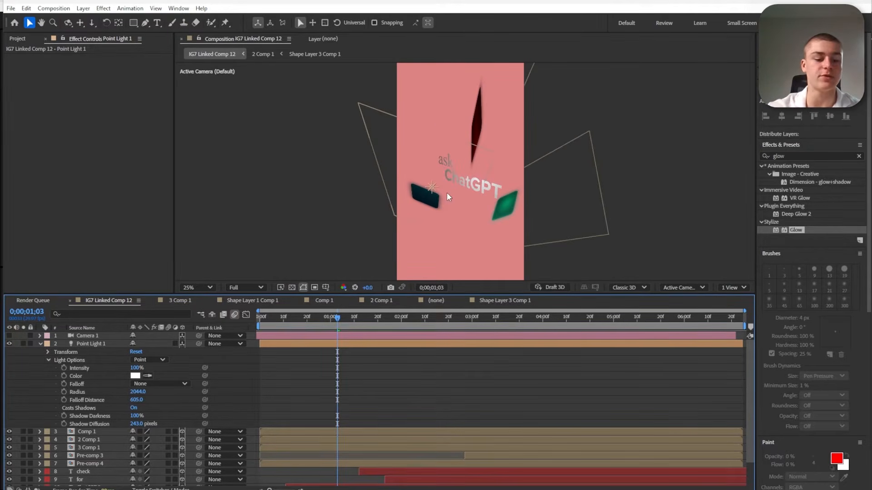
{"action": "key", "text": "c"}
{"action": "left_click_drag", "start_coordinate": [452, 193], "coordinate": [471, 173]}
{"action": "key", "text": "v"}
{"action": "left_click", "coordinate": [477, 174]}
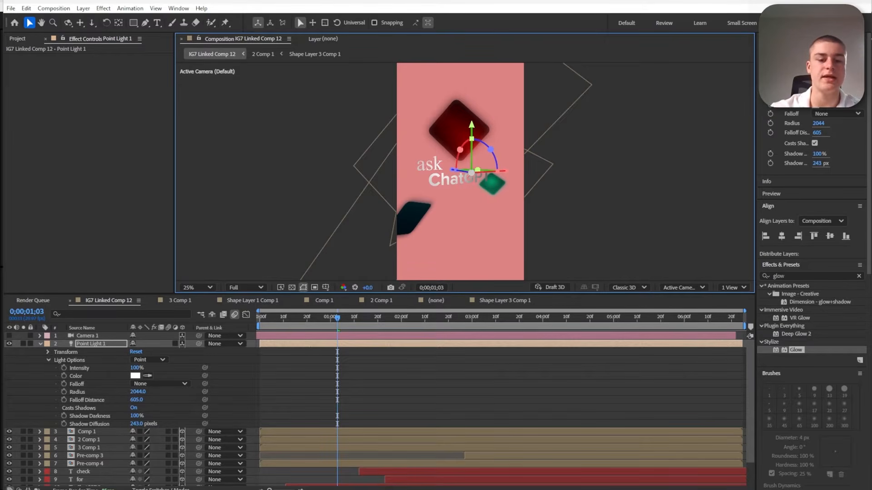
{"action": "left_click", "coordinate": [137, 367]}
{"action": "type", "text": "160"}
{"action": "key", "text": "Return"}
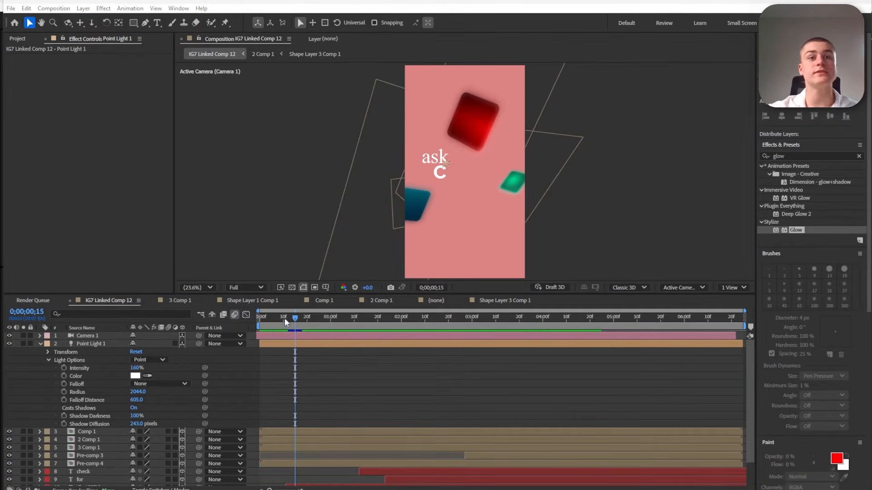
Add a second Point light to IG7 Linked Comp 12 and place its layer below Point Light 1
{"action": "left_click_drag", "start_coordinate": [284, 318], "coordinate": [505, 323]}
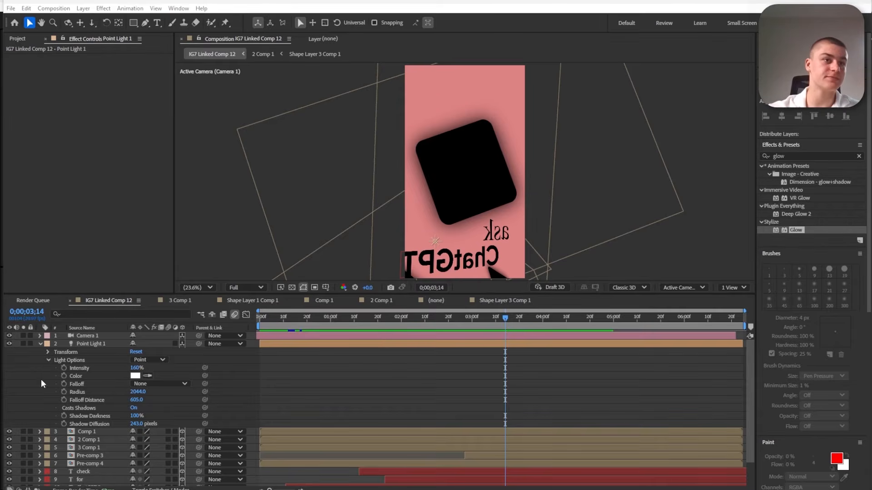
{"action": "left_click", "coordinate": [40, 343]}
{"action": "right_click", "coordinate": [91, 446]}
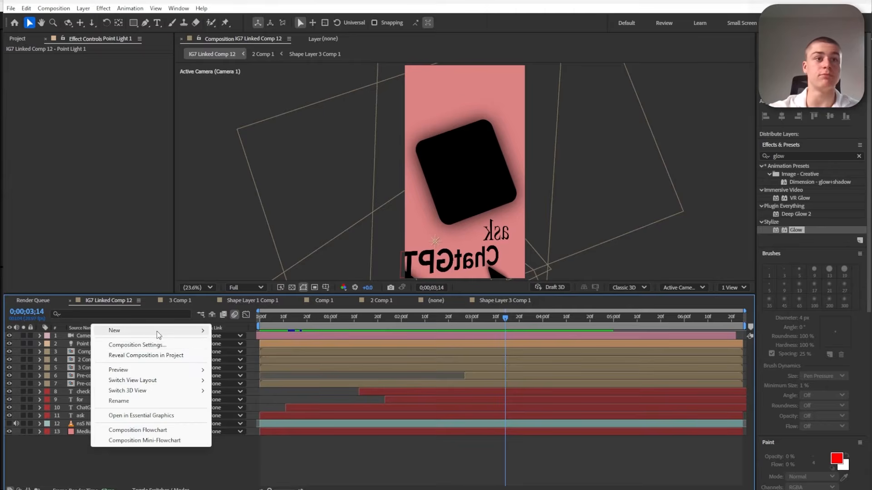
{"action": "mouse_move", "coordinate": [157, 331]}
{"action": "left_click", "coordinate": [267, 366]}
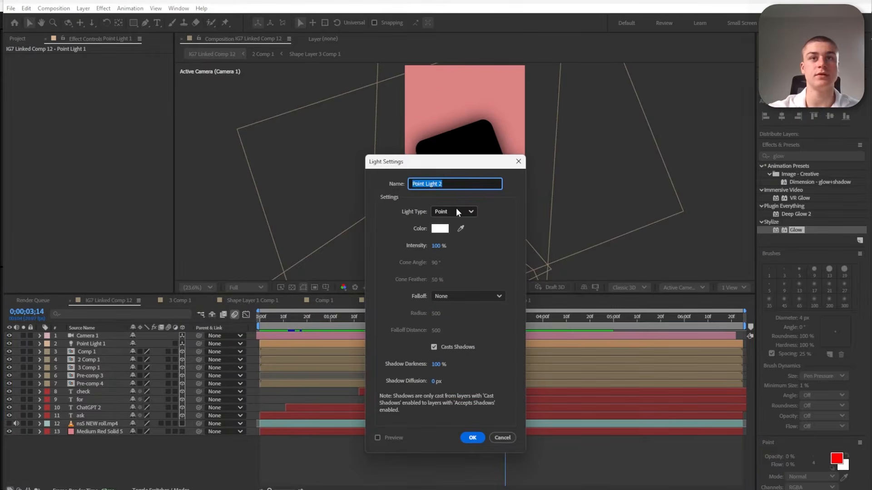
{"action": "key", "text": "Tab"}
{"action": "left_click", "coordinate": [472, 438]}
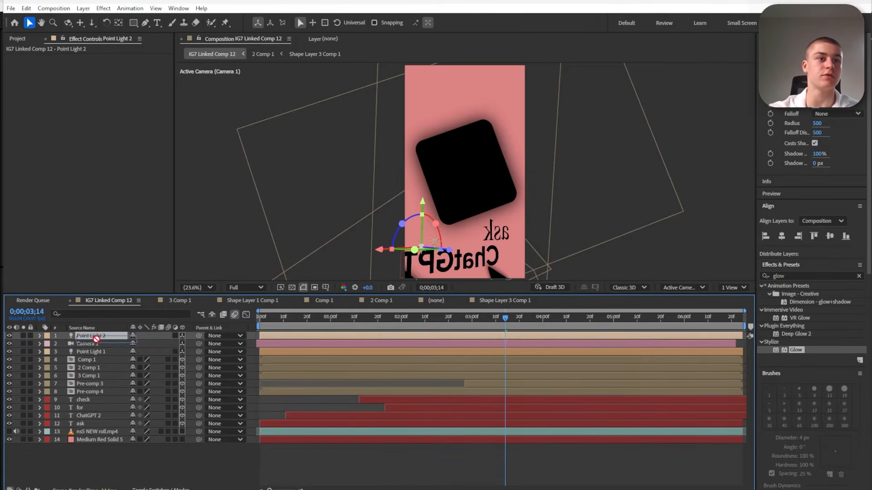
Set Point Light 2's intensity to 200%
{"action": "left_click", "coordinate": [39, 352]}
{"action": "left_click", "coordinate": [137, 376]}
{"action": "type", "text": "200"}
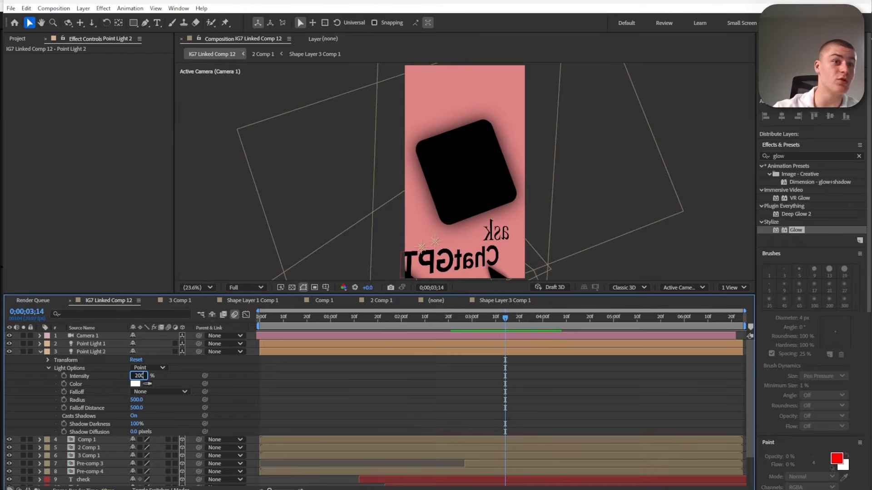
{"action": "key", "text": "Return"}
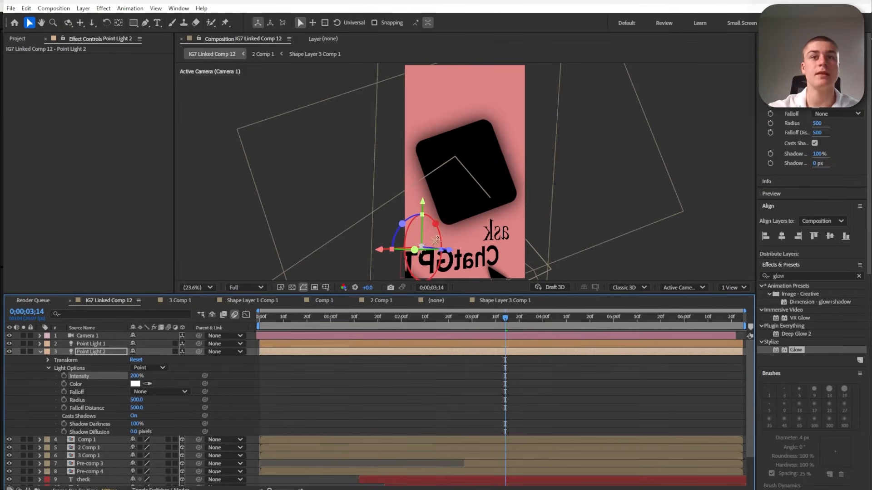
With Camera 1 hidden, move Point Light 2 along its Z axis to the far side of the squares, at about Z 2870
{"action": "left_click_drag", "start_coordinate": [449, 250], "coordinate": [752, 278]}
{"action": "left_click", "coordinate": [203, 288]}
{"action": "left_click", "coordinate": [203, 301]}
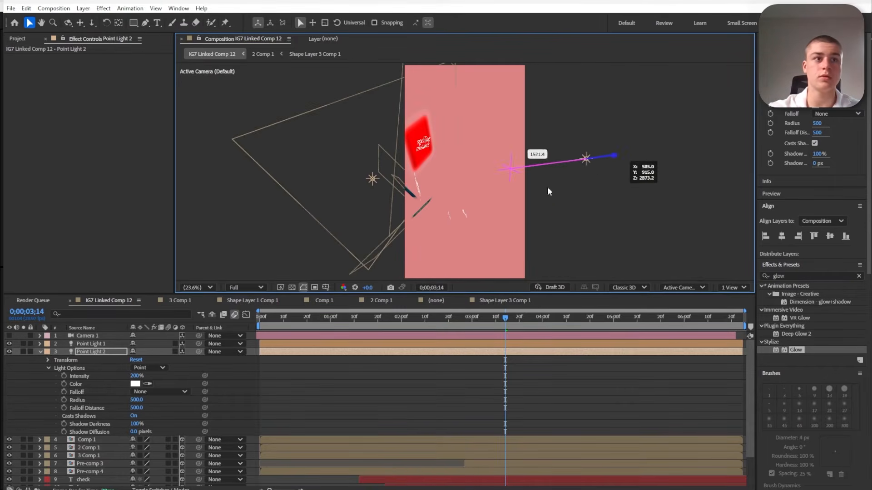
{"action": "left_click_drag", "start_coordinate": [547, 188], "coordinate": [541, 188]}
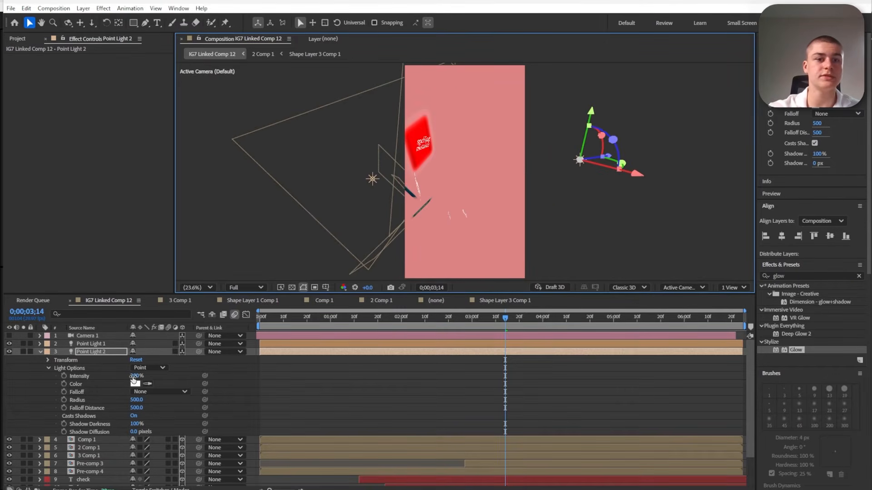
Lower Point Light 2's intensity to about 156% and check the lighting around the squares and along the timeline
{"action": "left_click_drag", "start_coordinate": [133, 376], "coordinate": [108, 374]}
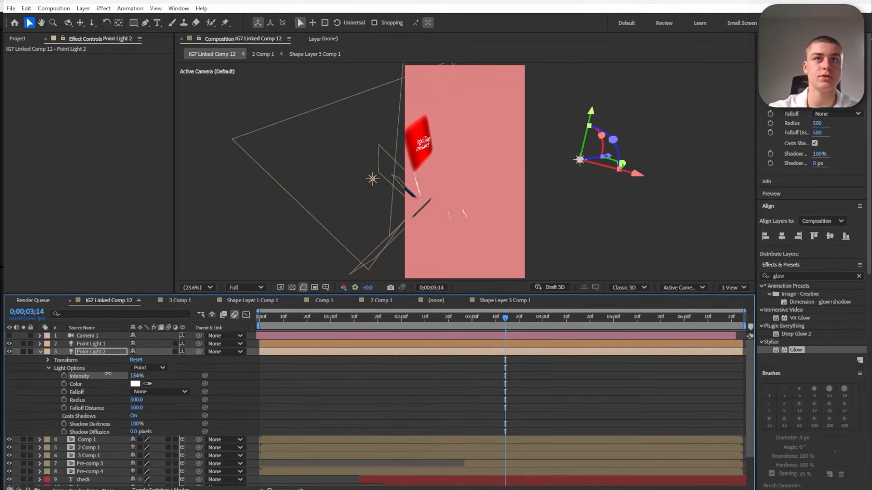
{"action": "key", "text": "c"}
{"action": "left_click_drag", "start_coordinate": [478, 165], "coordinate": [422, 171]}
{"action": "key", "text": "v"}
{"action": "key", "text": "c"}
{"action": "left_click_drag", "start_coordinate": [477, 326], "coordinate": [311, 338]}
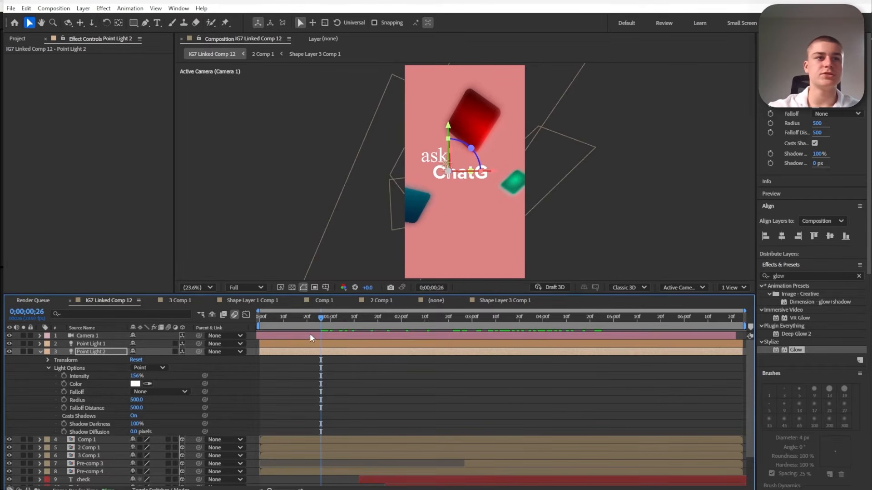
Raise Point Light 1's intensity to about 190%
{"action": "left_click", "coordinate": [93, 344]}
{"action": "left_click", "coordinate": [38, 343]}
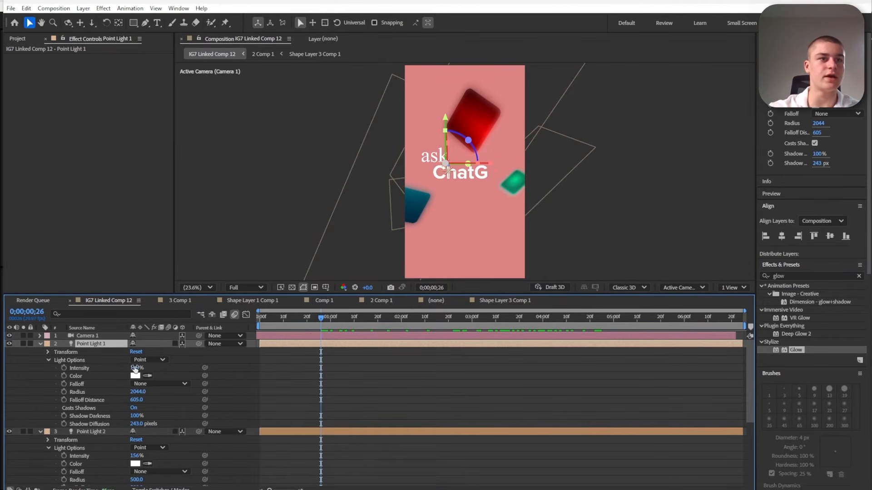
{"action": "left_click_drag", "start_coordinate": [135, 370], "coordinate": [150, 368]}
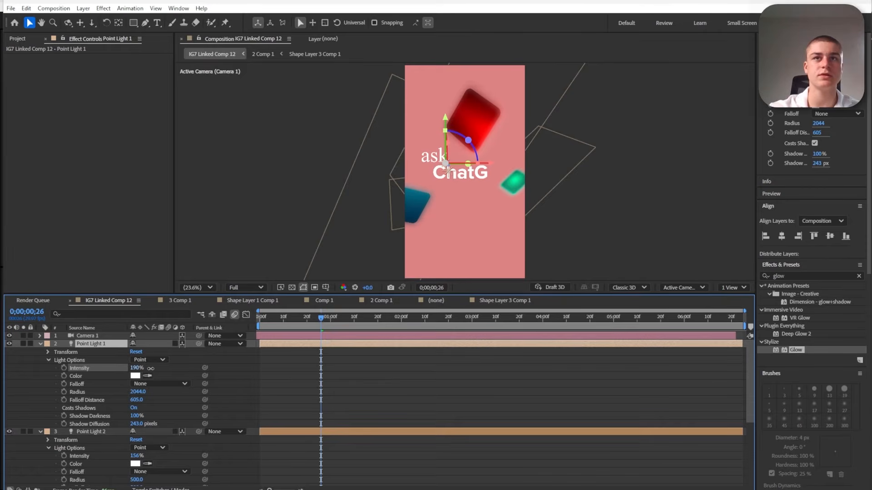
{"action": "left_click_drag", "start_coordinate": [153, 369], "coordinate": [153, 368]}
{"action": "left_click", "coordinate": [417, 376]}
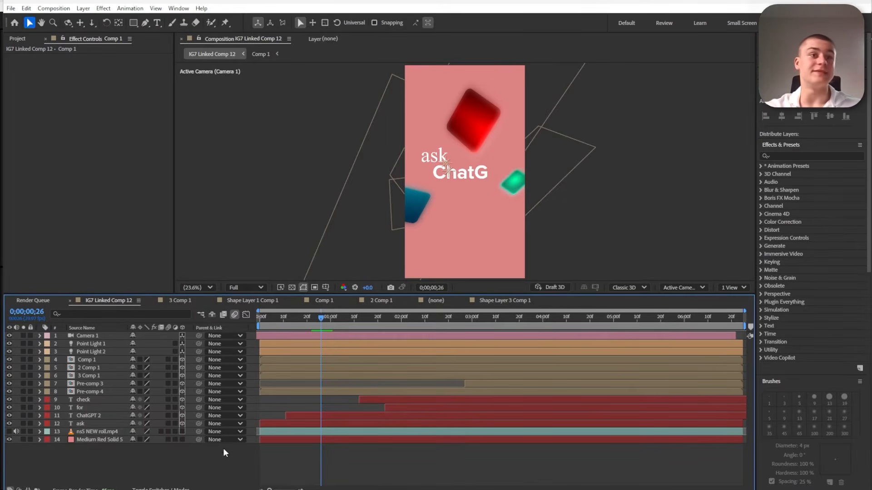
Apply the Noise effect to the red square's Shape Layer 2 inside Comp 1 and set the amount of noise to 6%
{"action": "double_click", "coordinate": [105, 362]}
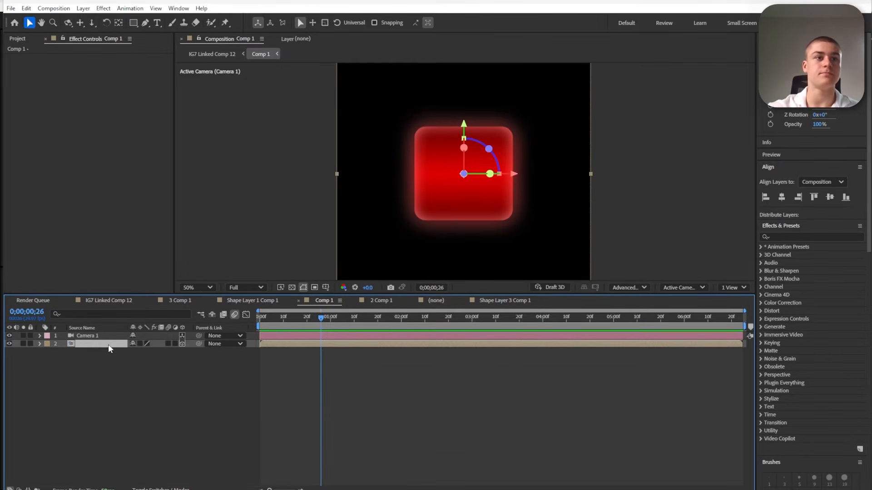
{"action": "double_click", "coordinate": [108, 344]}
{"action": "left_click", "coordinate": [786, 155]}
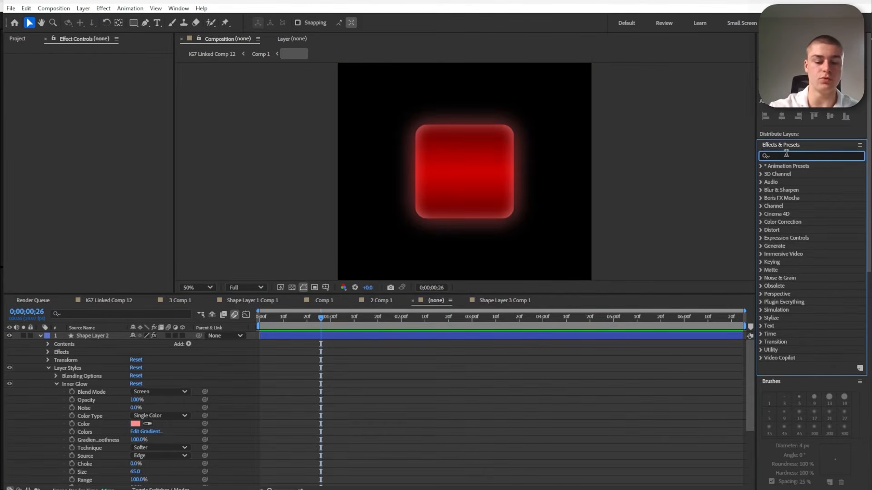
{"action": "type", "text": "noise"}
{"action": "left_click_drag", "start_coordinate": [794, 207], "coordinate": [111, 340]}
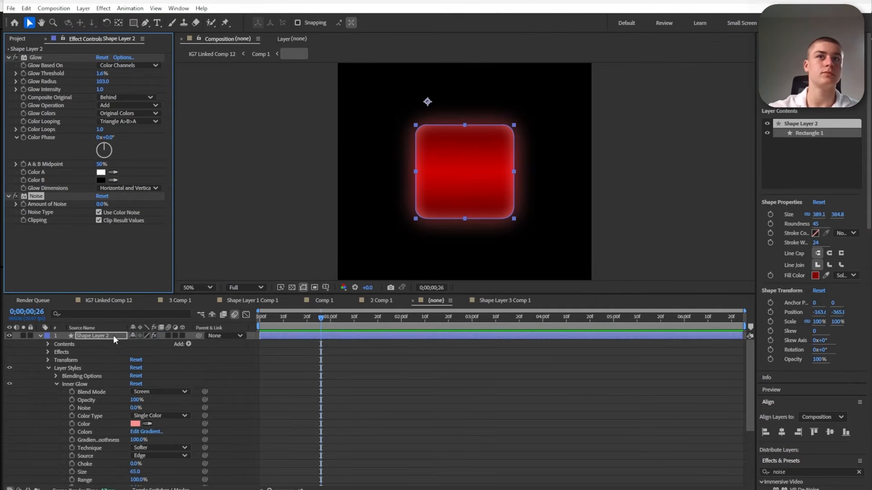
{"action": "left_click", "coordinate": [101, 205]}
{"action": "type", "text": "6"}
{"action": "key", "text": "Return"}
{"action": "left_click", "coordinate": [84, 242]}
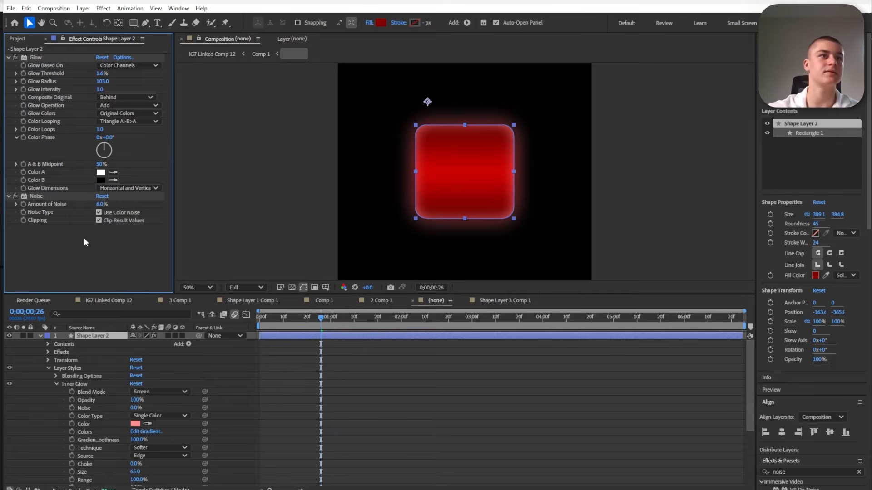
Copy the Noise effect from the red square to the blue square's Shape Layer 3 in Shape Layer 3 Comp 1
{"action": "left_click", "coordinate": [40, 196]}
{"action": "left_click", "coordinate": [105, 301]}
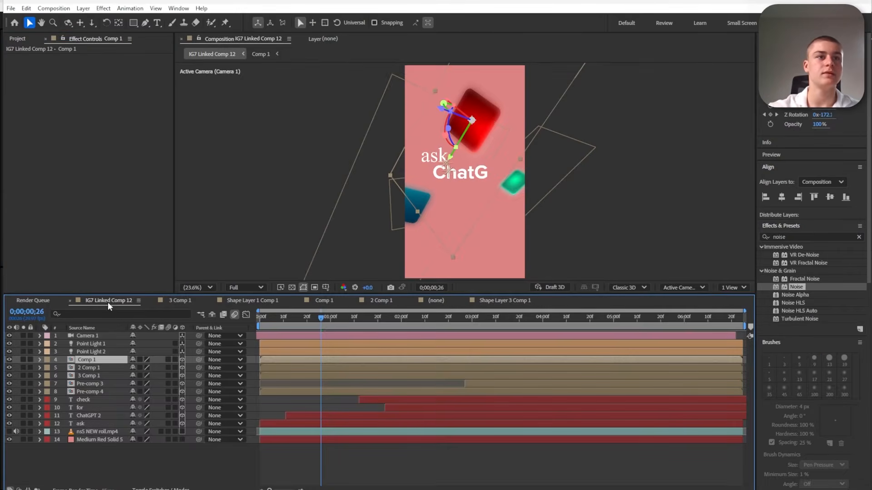
{"action": "double_click", "coordinate": [90, 363]}
{"action": "double_click", "coordinate": [117, 336]}
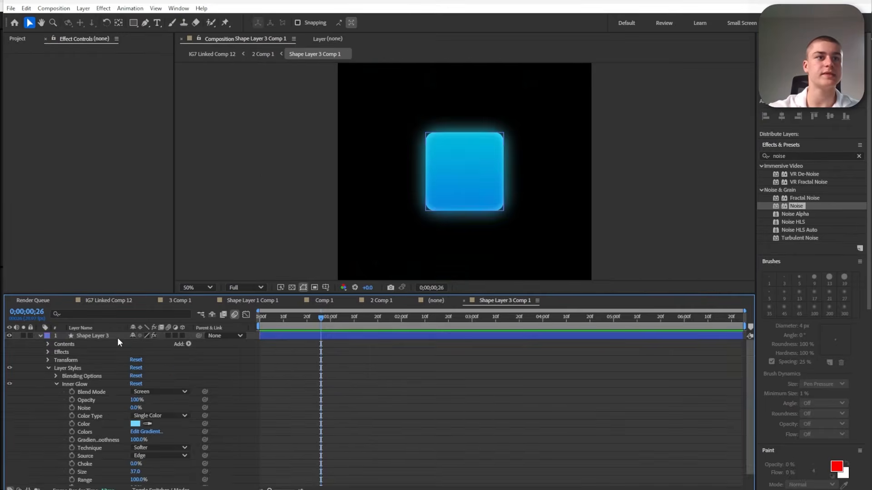
{"action": "left_click", "coordinate": [105, 334]}
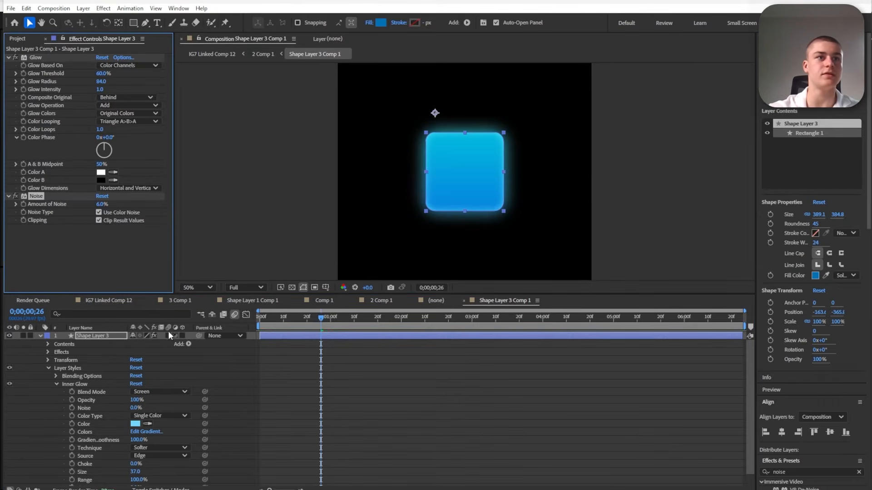
Copy the Noise effect onto the green square's Shape Layer 1 in Shape Layer 1 Comp 1 and return to IG7 Linked Comp 12
{"action": "left_click", "coordinate": [114, 302]}
{"action": "double_click", "coordinate": [93, 375]}
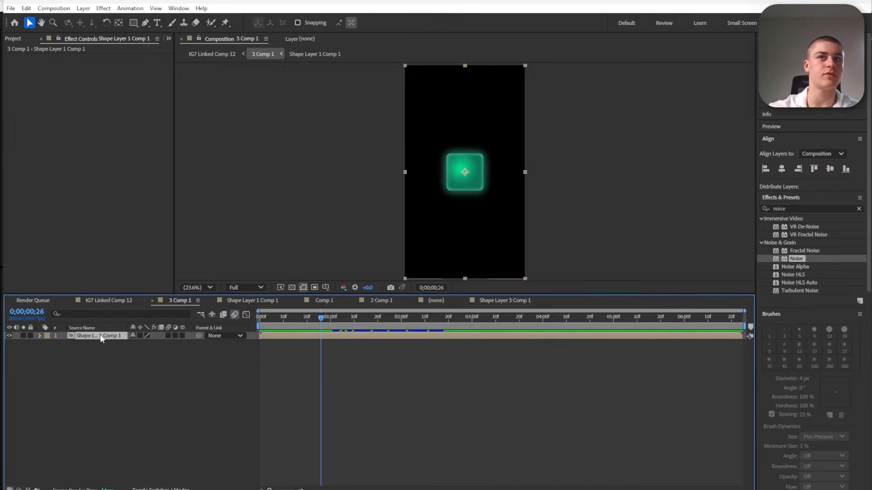
{"action": "double_click", "coordinate": [100, 336]}
{"action": "left_click", "coordinate": [97, 344]}
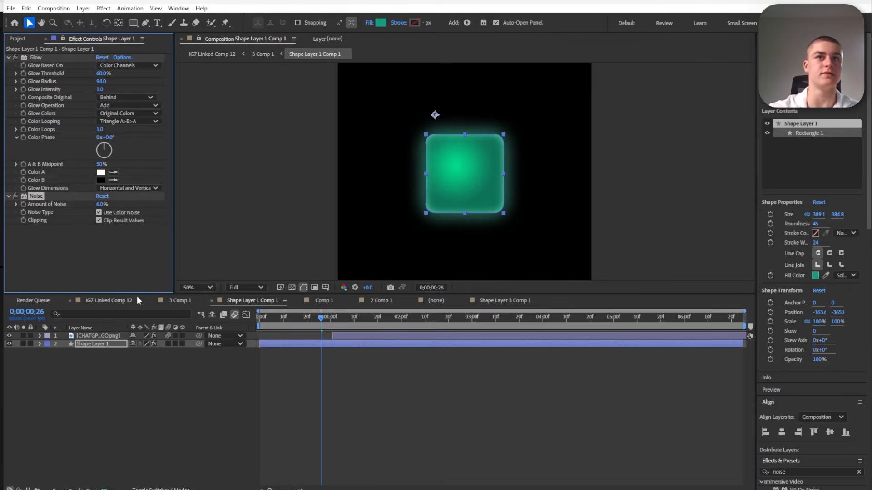
{"action": "left_click", "coordinate": [97, 301]}
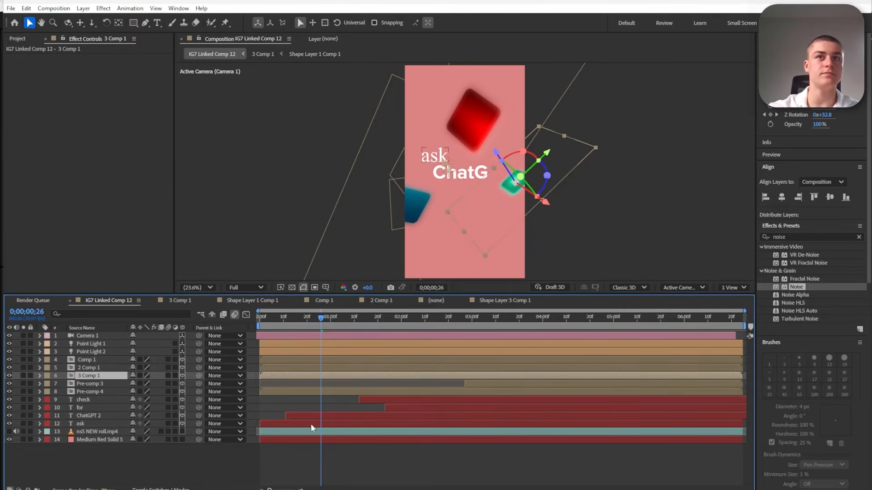
Apply the Drop Shadow effect to the "ask" text layer with 74% opacity and a softness of 30
{"action": "left_click", "coordinate": [311, 425]}
{"action": "left_click", "coordinate": [795, 293]}
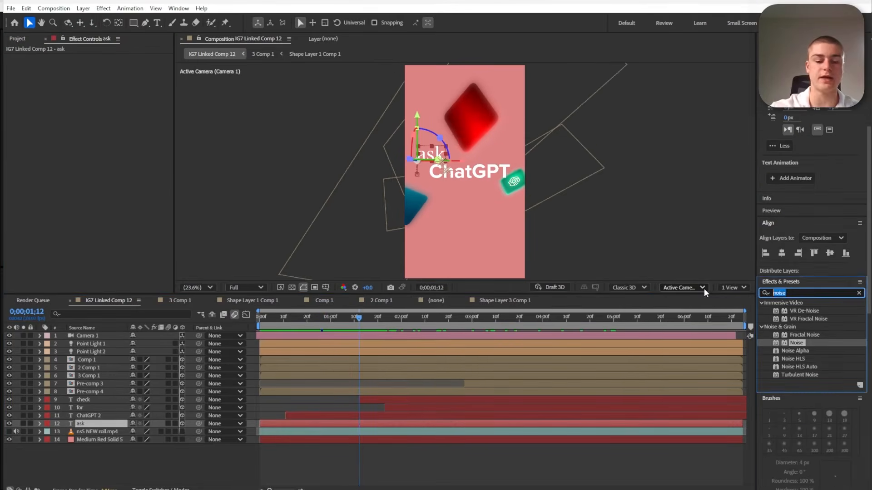
{"action": "type", "text": "shadow"}
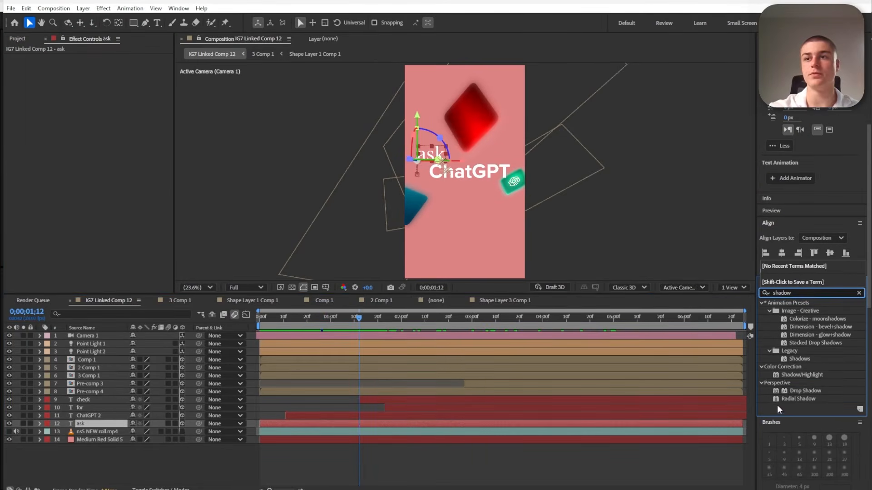
{"action": "left_click_drag", "start_coordinate": [795, 393], "coordinate": [103, 422]}
{"action": "left_click", "coordinate": [268, 463]}
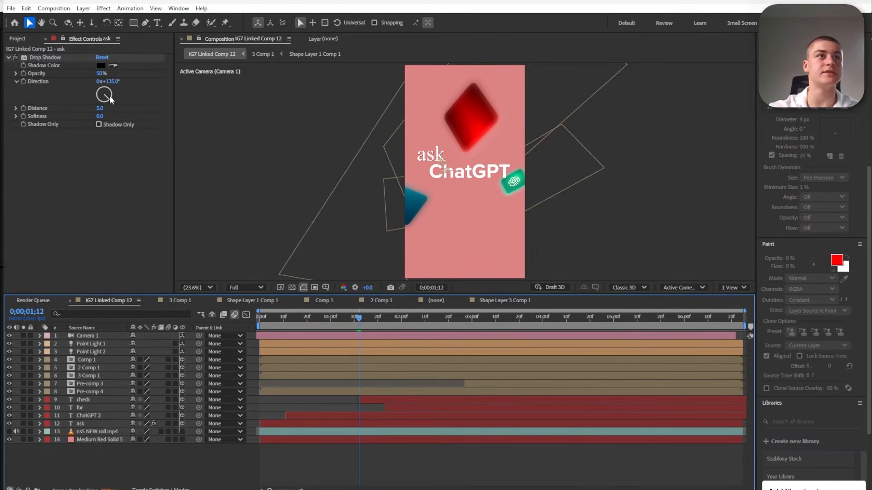
{"action": "left_click_drag", "start_coordinate": [100, 116], "coordinate": [117, 115]}
{"action": "left_click_drag", "start_coordinate": [101, 117], "coordinate": [112, 115]}
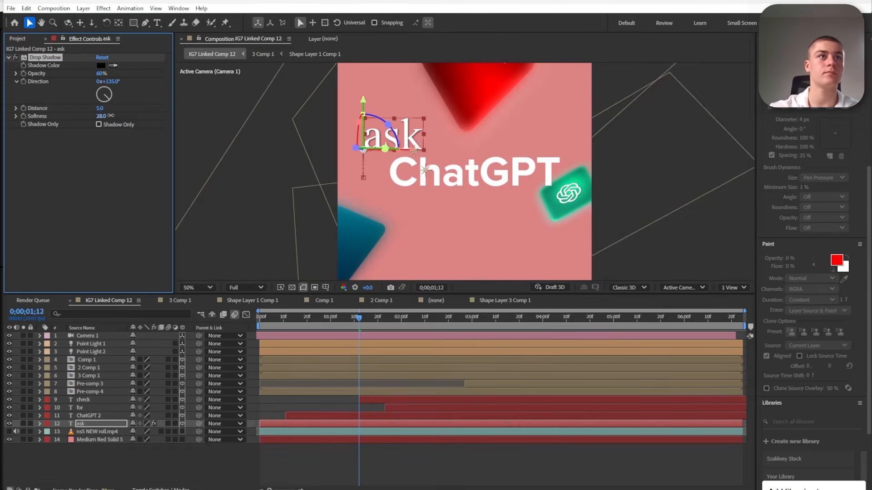
{"action": "left_click_drag", "start_coordinate": [111, 71], "coordinate": [114, 71]}
{"action": "left_click", "coordinate": [359, 456]}
Add a second Drop Shadow to the "ask" text layer with 19% opacity and a softness of 0
{"action": "left_click", "coordinate": [284, 423]}
{"action": "left_click", "coordinate": [192, 442]}
{"action": "left_click_drag", "start_coordinate": [91, 425], "coordinate": [110, 424]}
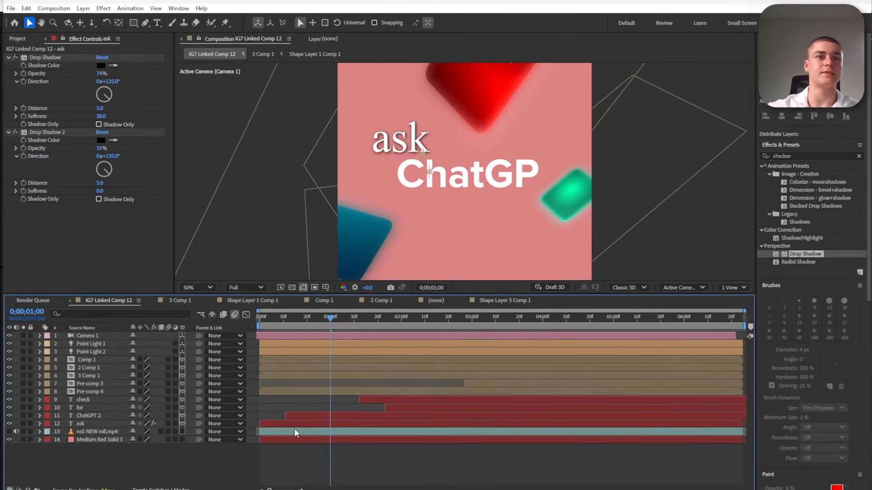
Copy both Drop Shadow effects from the "ask" layer to the ChatGPT 2 text layer
{"action": "left_click", "coordinate": [284, 424]}
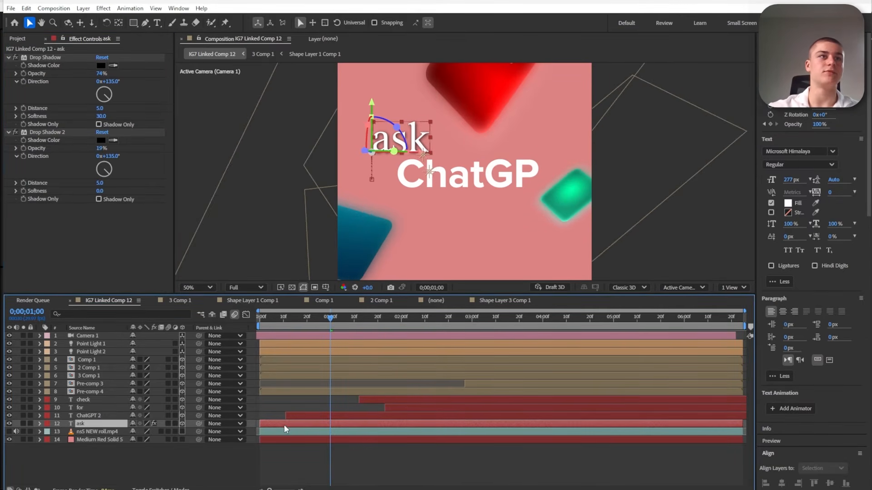
{"action": "left_click", "coordinate": [47, 56]}
{"action": "left_click", "coordinate": [56, 132], "text": "shift"}
{"action": "key", "text": "ctrl+c"}
{"action": "left_click", "coordinate": [101, 414]}
{"action": "key", "text": "ctrl+v"}
{"action": "left_click", "coordinate": [363, 486]}
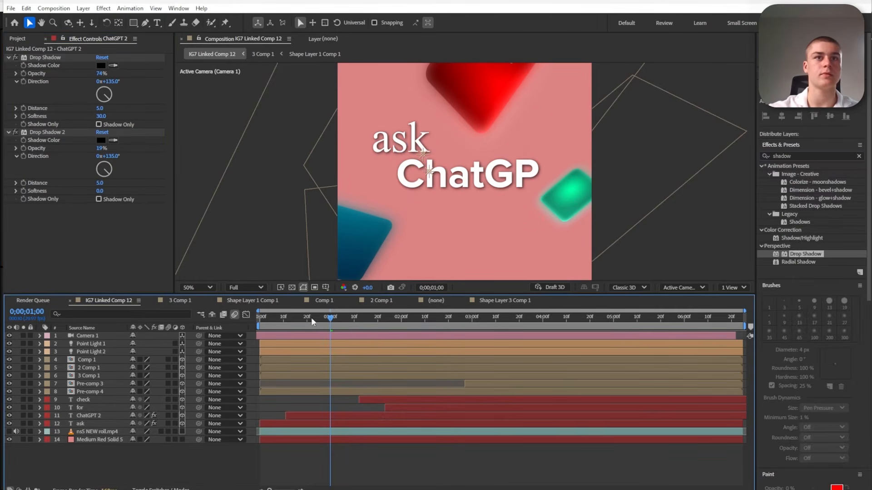
Paste the two Drop Shadow effects onto the "check" and "for" text layers, working around 2 seconds 6 frames
{"action": "left_click", "coordinate": [187, 288]}
{"action": "left_click", "coordinate": [199, 299]}
{"action": "left_click_drag", "start_coordinate": [360, 323], "coordinate": [416, 325]}
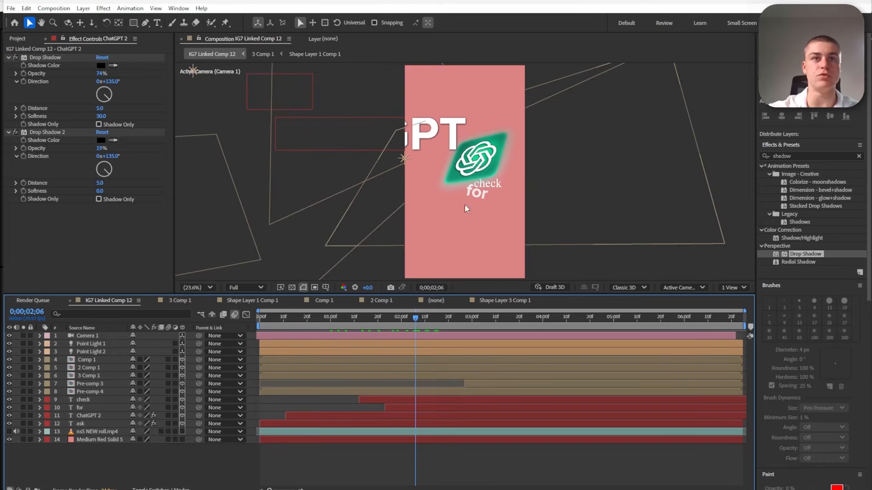
{"action": "left_click", "coordinate": [85, 398]}
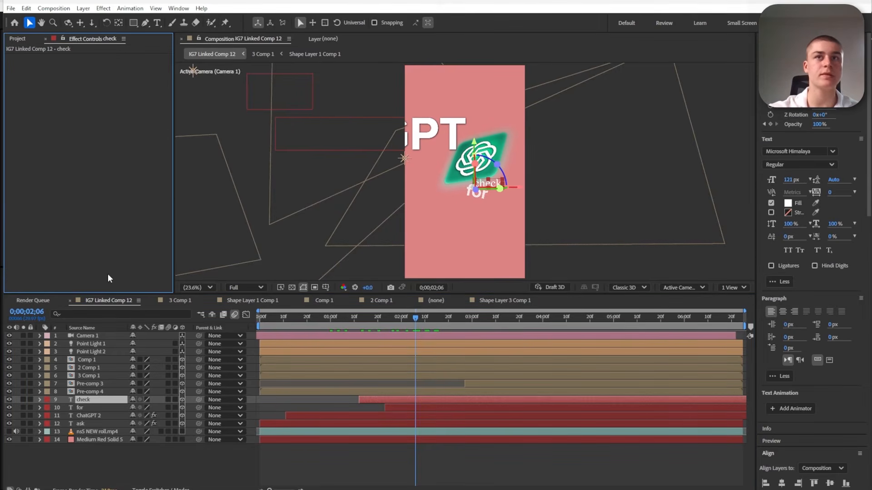
{"action": "key", "text": "ctrl+v"}
{"action": "left_click", "coordinate": [372, 467]}
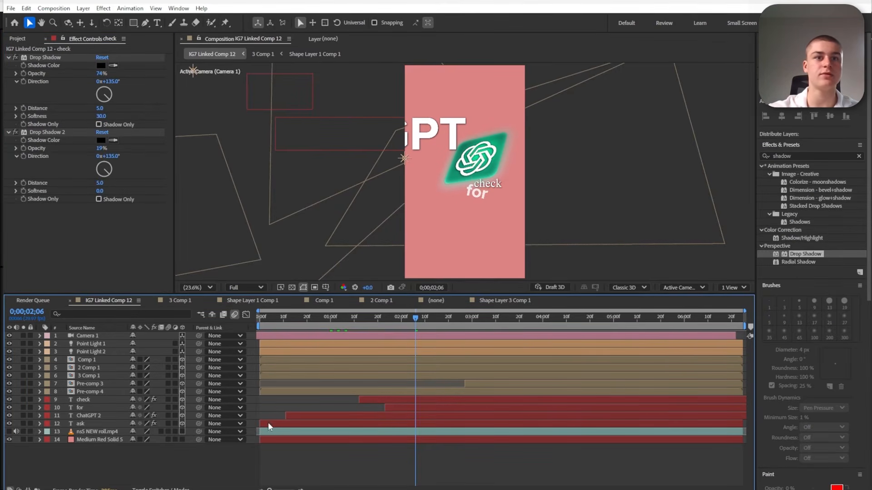
{"action": "left_click", "coordinate": [91, 405]}
{"action": "left_click", "coordinate": [95, 236]}
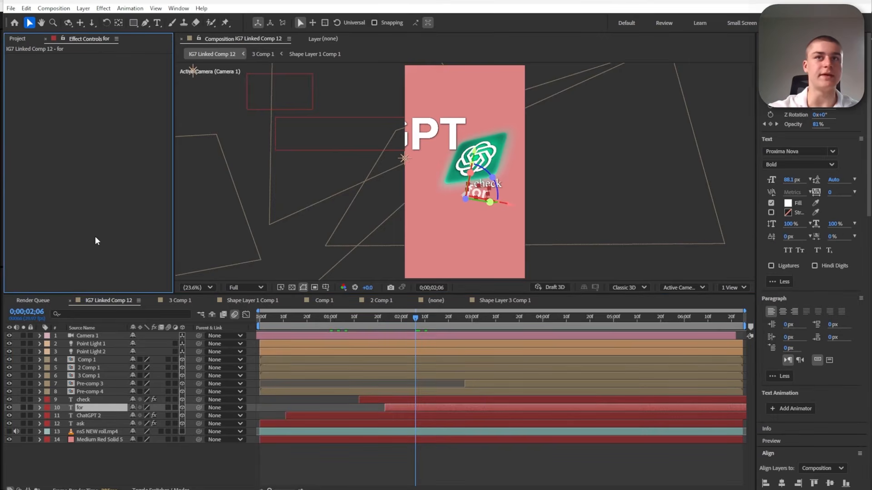
{"action": "key", "text": "ctrl+v"}
{"action": "left_click", "coordinate": [388, 482]}
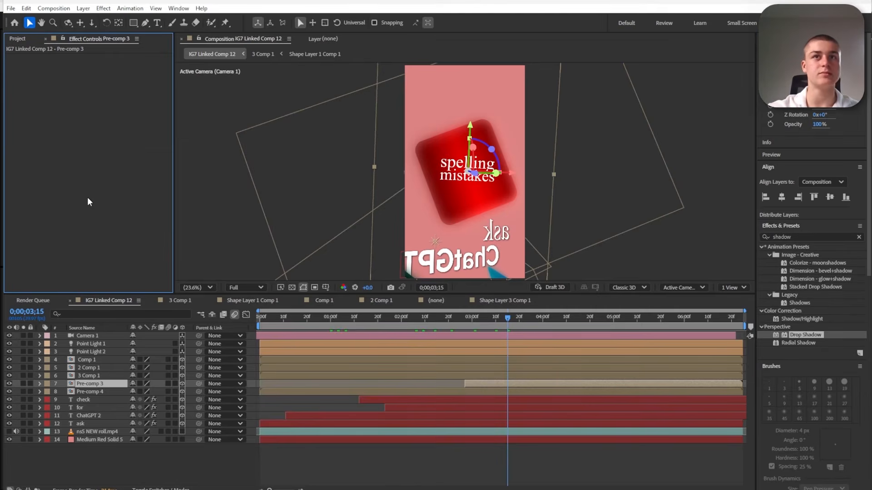
Paste the two Drop Shadow effects onto Pre-comp 3 and Pre-comp 4, which hold the "spelling mistakes" and "grammatical errors" texts
{"action": "key", "text": "ctrl+v"}
{"action": "left_click", "coordinate": [351, 464]}
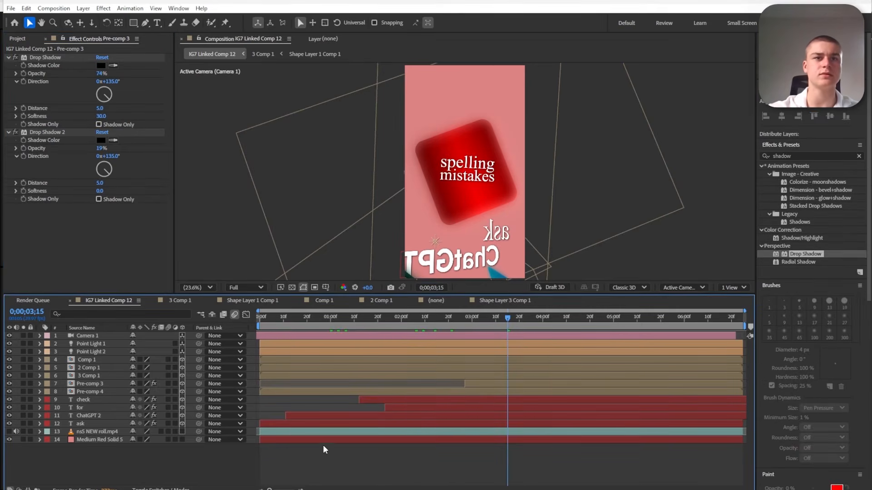
{"action": "left_click_drag", "start_coordinate": [526, 315], "coordinate": [593, 312]}
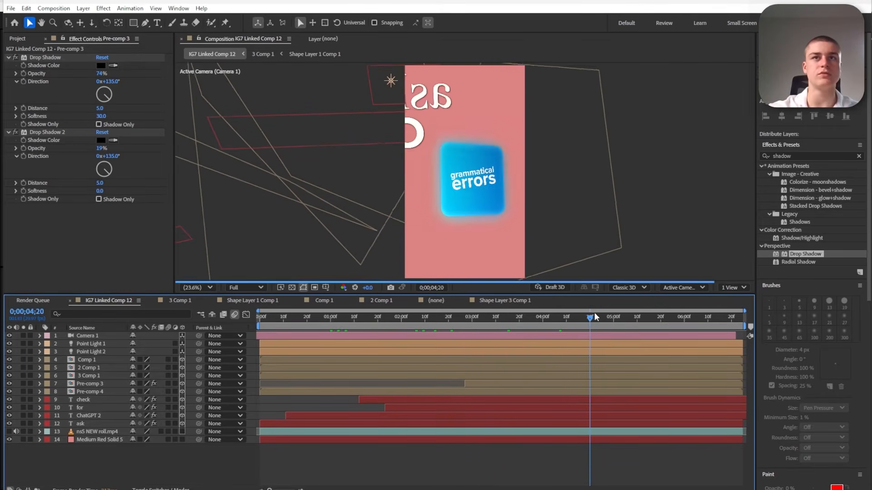
{"action": "left_click", "coordinate": [86, 392]}
{"action": "left_click", "coordinate": [112, 211]}
{"action": "key", "text": "ctrl+v"}
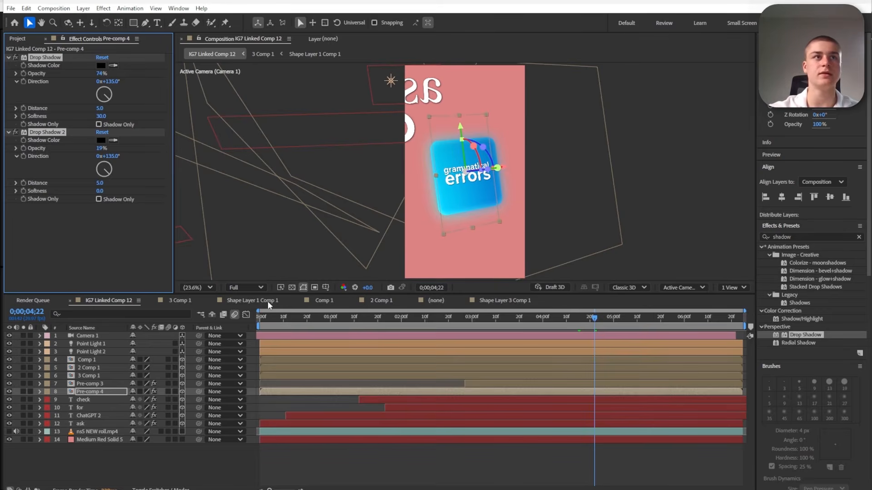
Strengthen Pre-comp 4's shadows to 87% opacity with softness 96 and 32% opacity with softness 66, and save the project
{"action": "left_click_drag", "start_coordinate": [102, 149], "coordinate": [90, 235]}
{"action": "left_click_drag", "start_coordinate": [100, 191], "coordinate": [121, 191]}
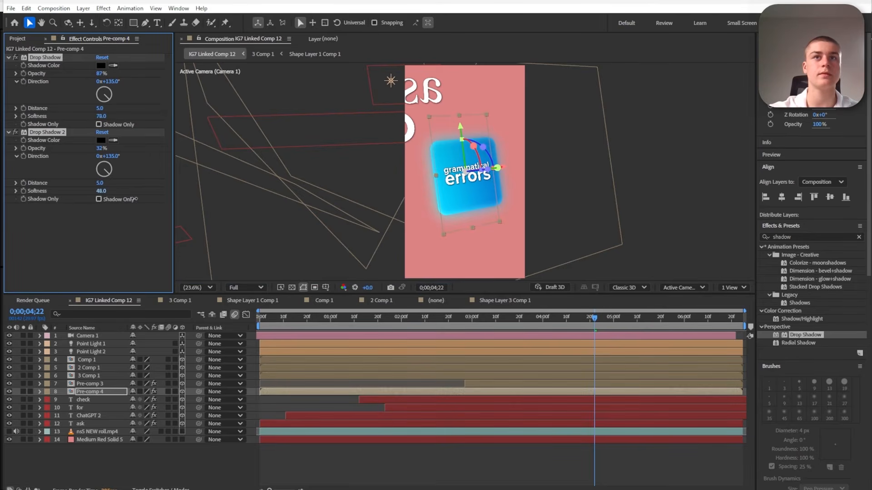
{"action": "left_click", "coordinate": [446, 462]}
{"action": "key", "text": "ctrl+s"}
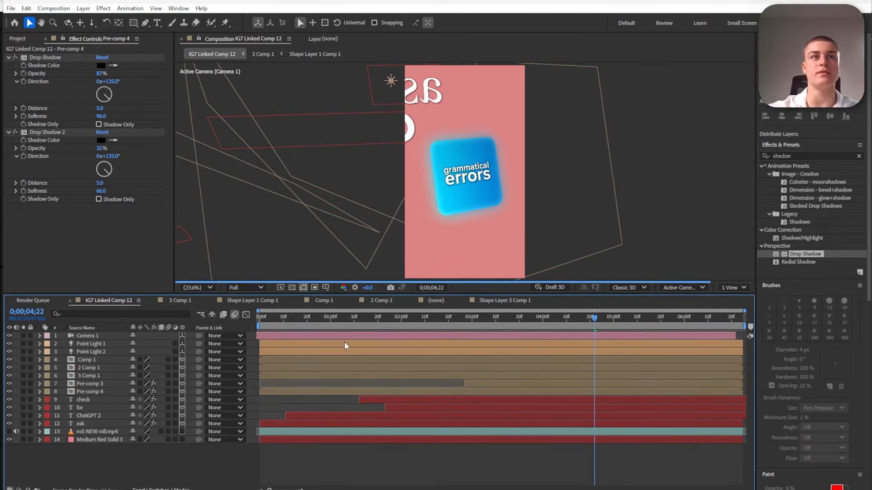
Apply the 4-Color Gradient effect to Medium Red Solid 5 and move its four points out to the frame's corners
{"action": "left_click_drag", "start_coordinate": [391, 318], "coordinate": [293, 324]}
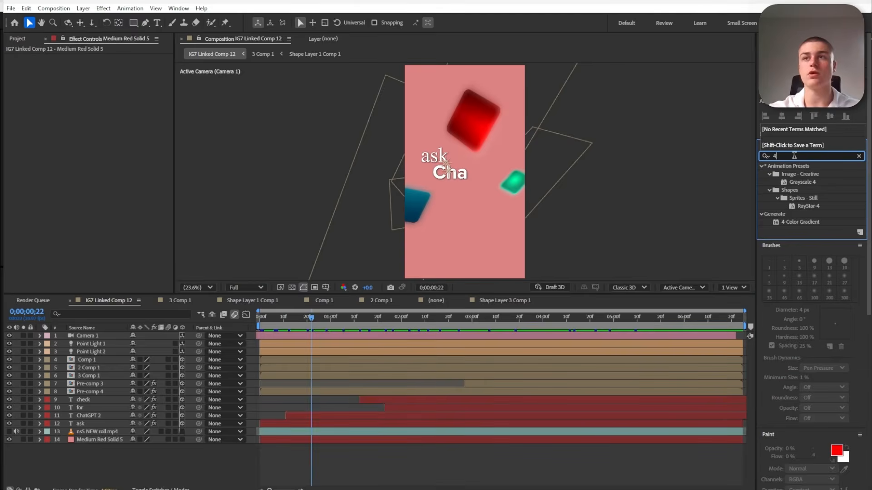
{"action": "left_click", "coordinate": [805, 221]}
{"action": "left_click_drag", "start_coordinate": [801, 224], "coordinate": [88, 437]}
{"action": "left_click_drag", "start_coordinate": [418, 88], "coordinate": [410, 70]}
{"action": "left_click_drag", "start_coordinate": [513, 86], "coordinate": [525, 67]}
{"action": "left_click_drag", "start_coordinate": [513, 258], "coordinate": [524, 276]}
{"action": "left_click_drag", "start_coordinate": [410, 275], "coordinate": [404, 277]}
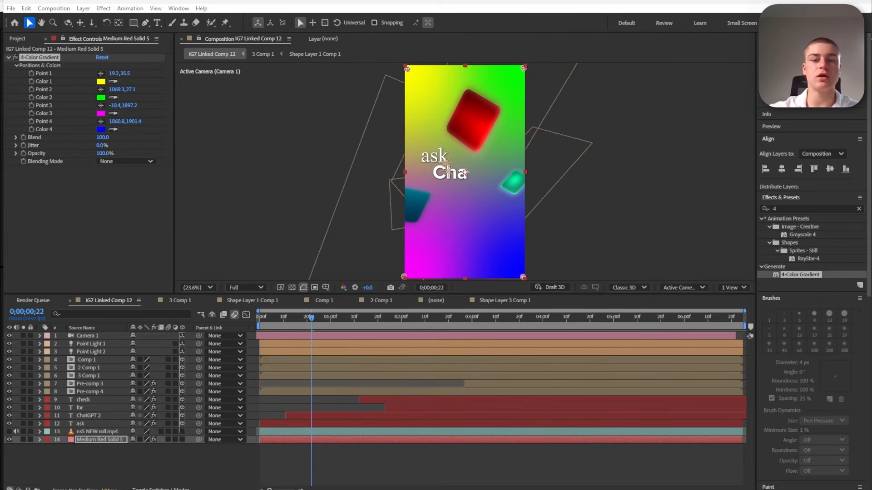
Set the gradient's Color 1 to white and Color 2 to dark red
{"action": "left_click", "coordinate": [101, 82]}
{"action": "left_click_drag", "start_coordinate": [92, 300], "coordinate": [51, 272]}
{"action": "left_click", "coordinate": [252, 273]}
{"action": "left_click", "coordinate": [100, 97]}
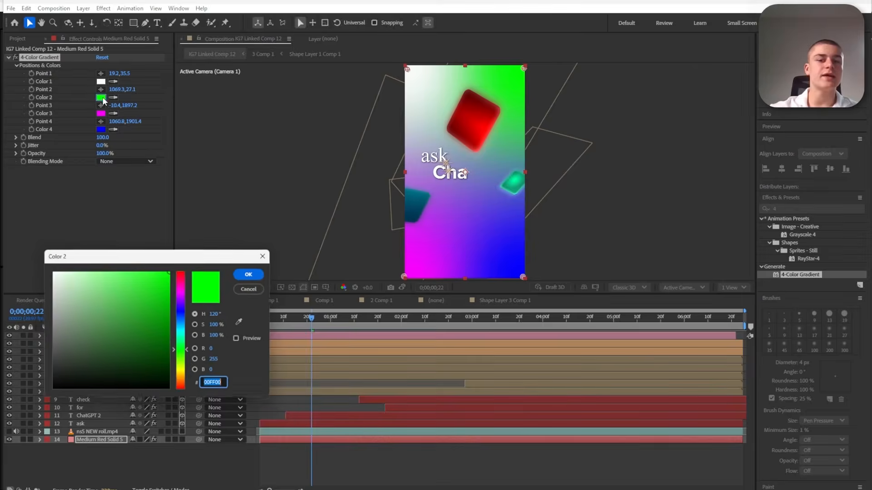
{"action": "mouse_move", "coordinate": [186, 278]}
{"action": "left_mouse_down"}
{"action": "mouse_move", "coordinate": [171, 309]}
{"action": "mouse_move", "coordinate": [183, 271]}
{"action": "left_mouse_up"}
{"action": "left_click", "coordinate": [252, 273]}
Set the gradient's Color 3 to dark red BA0000 and Color 4 to a very light grey
{"action": "left_click", "coordinate": [101, 113]}
{"action": "left_click_drag", "start_coordinate": [171, 298], "coordinate": [171, 303]}
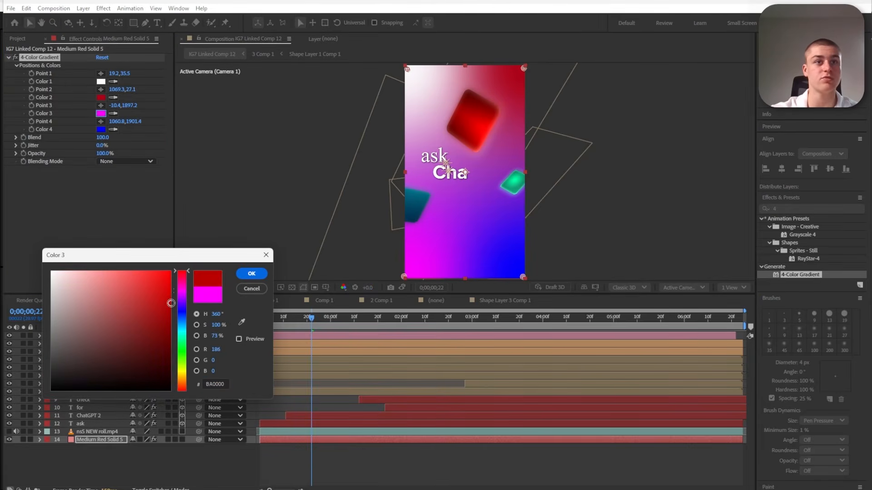
{"action": "left_click", "coordinate": [251, 273]}
{"action": "left_click", "coordinate": [101, 129]}
{"action": "left_click_drag", "start_coordinate": [68, 289], "coordinate": [49, 290]}
{"action": "left_click", "coordinate": [246, 273]}
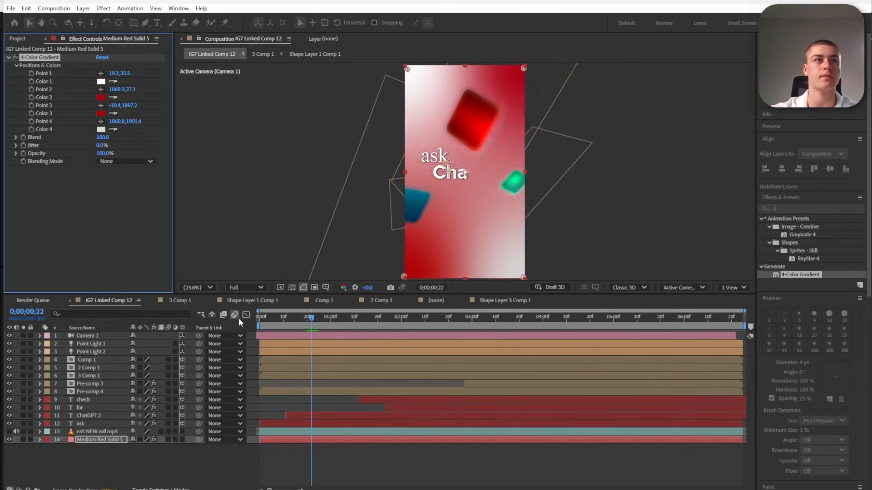
Enable keyframing for the gradient's Points 1 to 4 at the first frame and reveal their keyframes under Medium Red Solid 5
{"action": "key", "text": "Home"}
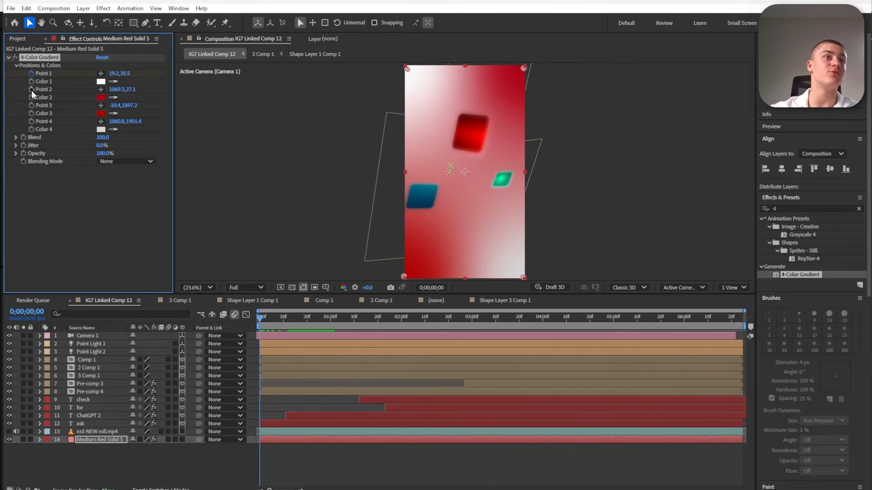
{"action": "left_click", "coordinate": [40, 440]}
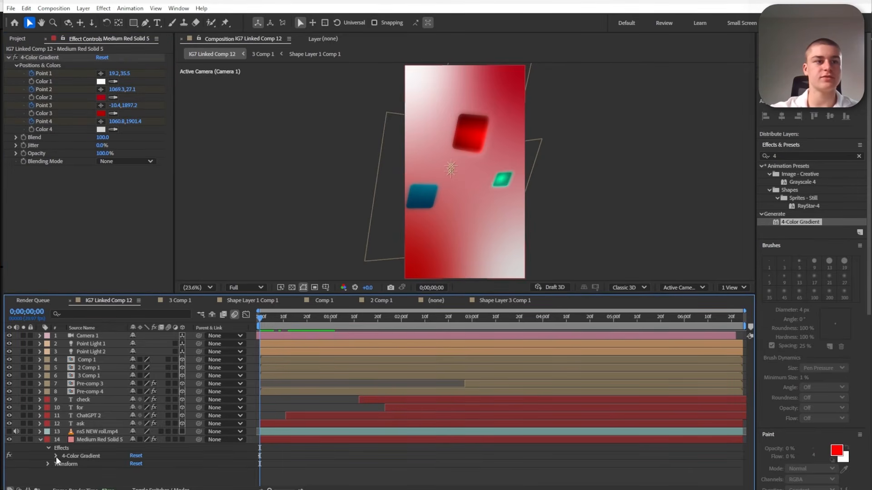
{"action": "left_click", "coordinate": [56, 457]}
{"action": "key", "text": "space"}
{"action": "left_click", "coordinate": [64, 434]}
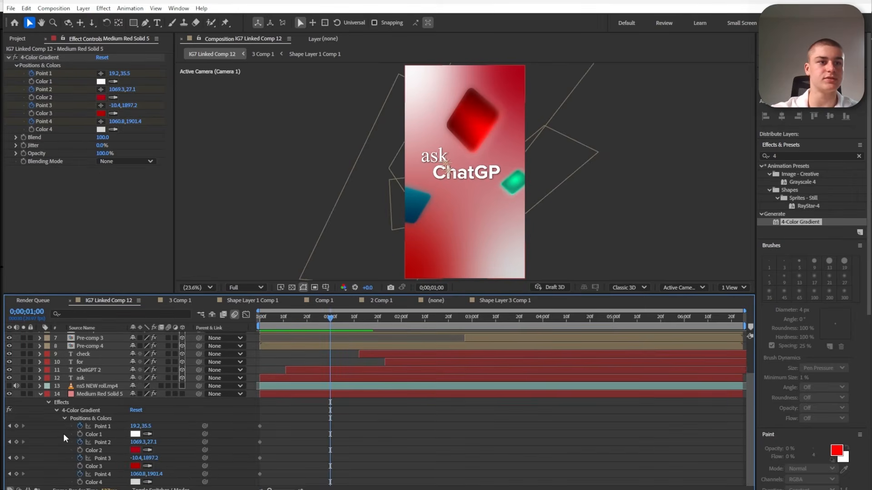
At 1 second, keyframe the four gradient points inward at about (279, 427), (807, 395), (294, 1550) and (841, 1588)
{"action": "left_click_drag", "start_coordinate": [271, 320], "coordinate": [329, 328]}
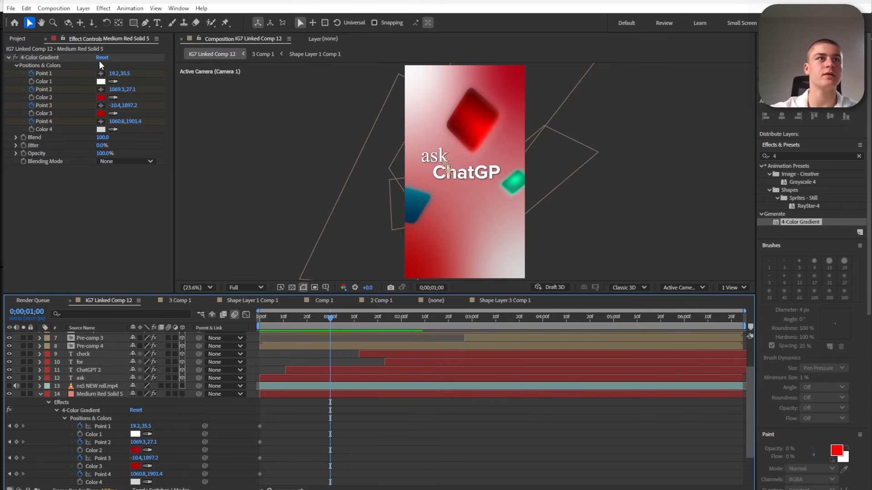
{"action": "left_click", "coordinate": [101, 74]}
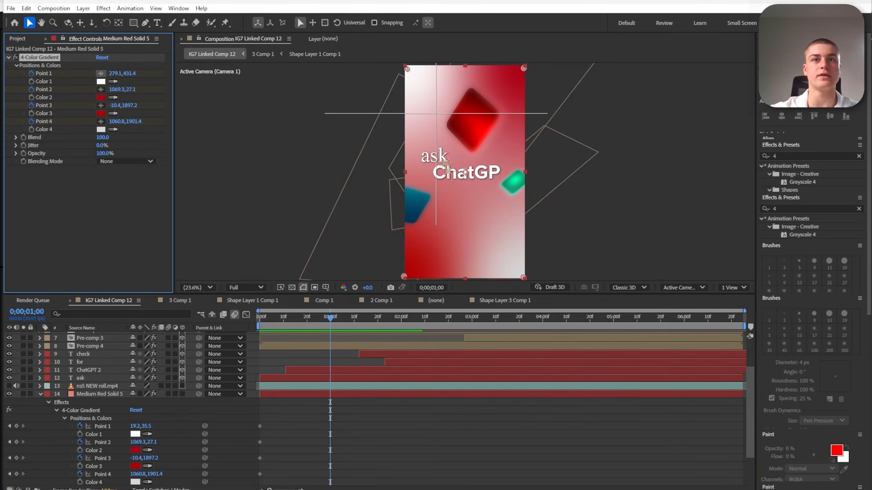
{"action": "left_click", "coordinate": [436, 113]}
{"action": "left_click_drag", "start_coordinate": [524, 68], "coordinate": [495, 106]}
{"action": "left_click_drag", "start_coordinate": [404, 277], "coordinate": [438, 238]}
{"action": "left_click_drag", "start_coordinate": [523, 277], "coordinate": [500, 246]}
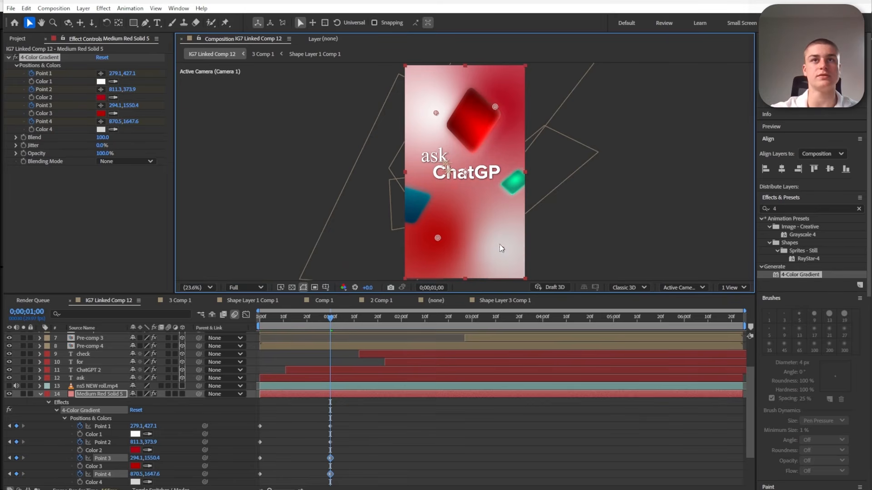
Copy the four gradient points' starting keyframes to the 2-second mark
{"action": "scroll", "coordinate": [328, 325], "scroll_direction": "down", "scroll_amount": 2}
{"action": "left_click_drag", "start_coordinate": [327, 325], "coordinate": [402, 323]}
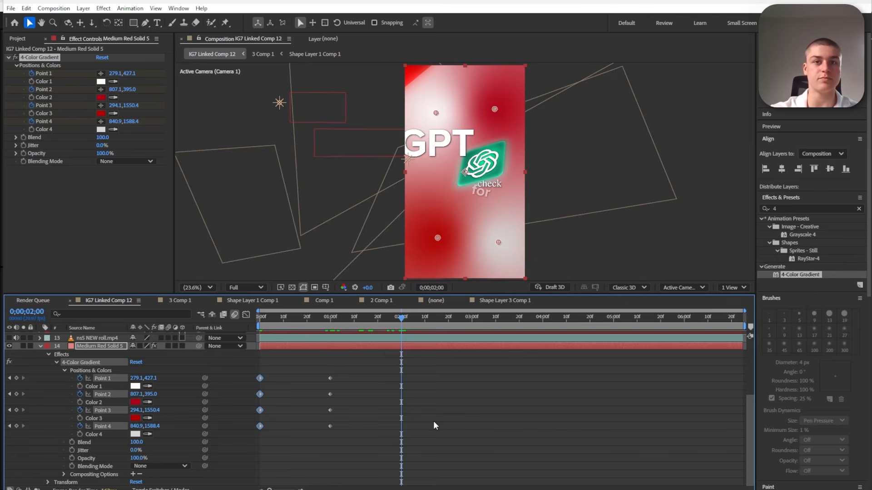
{"action": "key", "text": "ctrl+v"}
Copy the four gradient points' 1-second keyframes to the 3-second mark
{"action": "left_click_drag", "start_coordinate": [350, 363], "coordinate": [298, 451]}
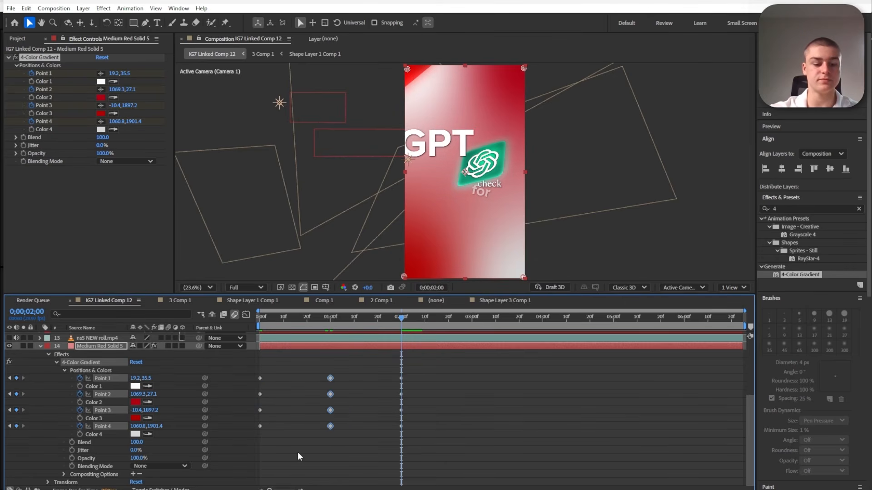
{"action": "left_click_drag", "start_coordinate": [449, 319], "coordinate": [474, 320]}
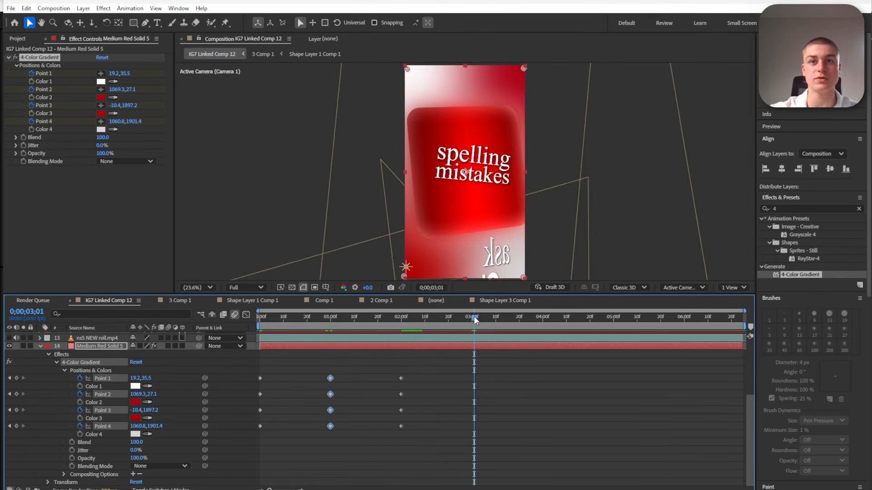
{"action": "left_click", "coordinate": [496, 397]}
{"action": "key", "text": "Page_Up"}
{"action": "key", "text": "ctrl+b"}
{"action": "key", "text": "ctrl+v"}
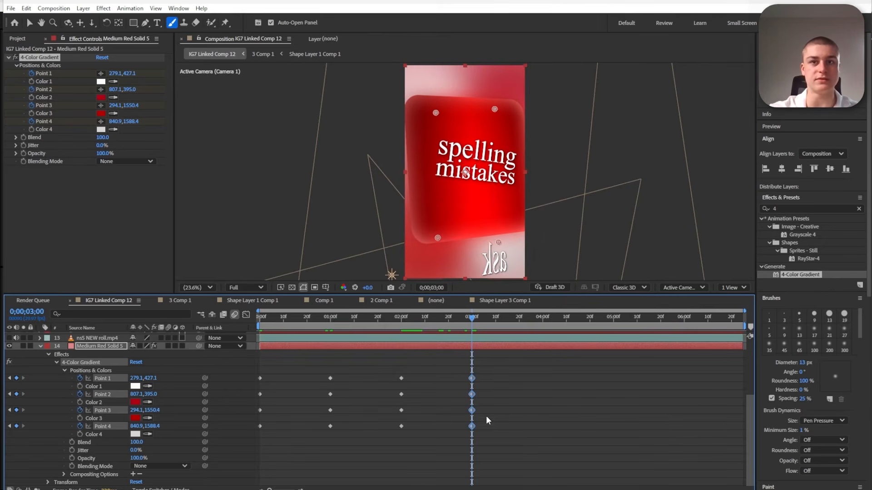
Copy the four gradient points' 2-second keyframes to the 4-second mark
{"action": "left_click_drag", "start_coordinate": [418, 366], "coordinate": [368, 452]}
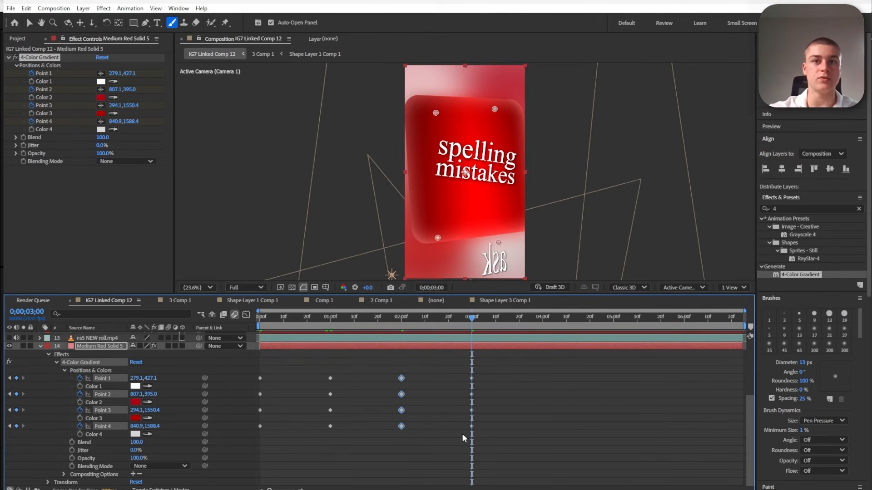
{"action": "key", "text": "ctrl+c"}
{"action": "left_click", "coordinate": [543, 320]}
{"action": "key", "text": "ctrl+v"}
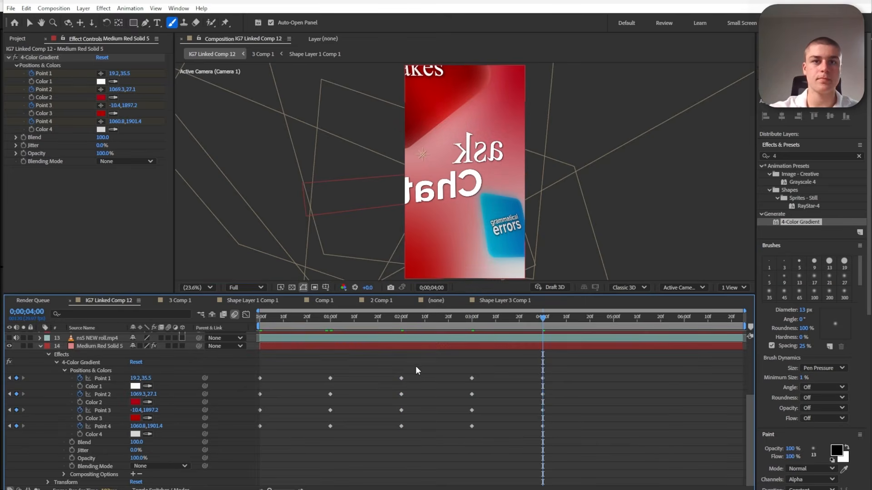
Continue the alternating gradient animation by pasting copied keyframes for the four points at 5 seconds and about 6 seconds
{"action": "left_click_drag", "start_coordinate": [415, 366], "coordinate": [373, 435]}
{"action": "left_click", "coordinate": [613, 319]}
{"action": "key", "text": "ctrl+v"}
{"action": "left_click", "coordinate": [687, 319]}
{"action": "key", "text": "ctrl+v"}
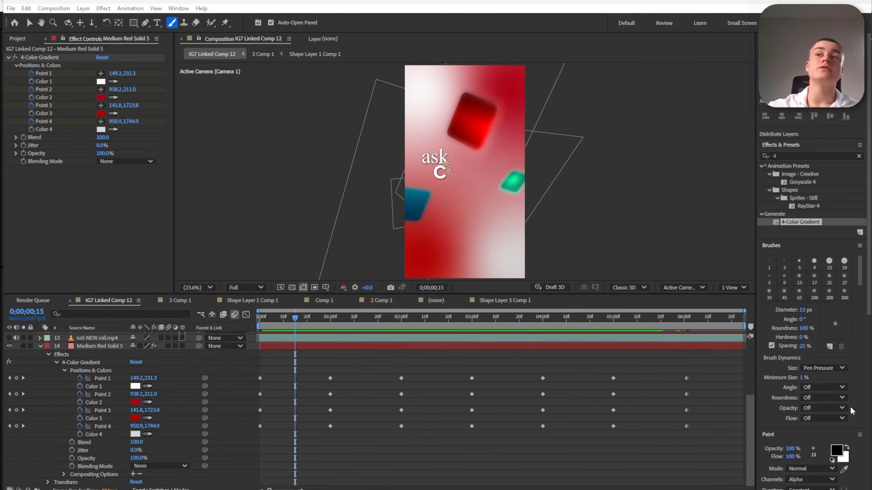
Find the Turbulent Displace effect and apply it to Medium Red Solid 5
{"action": "left_click", "coordinate": [813, 156]}
{"action": "type", "text": "turb"}
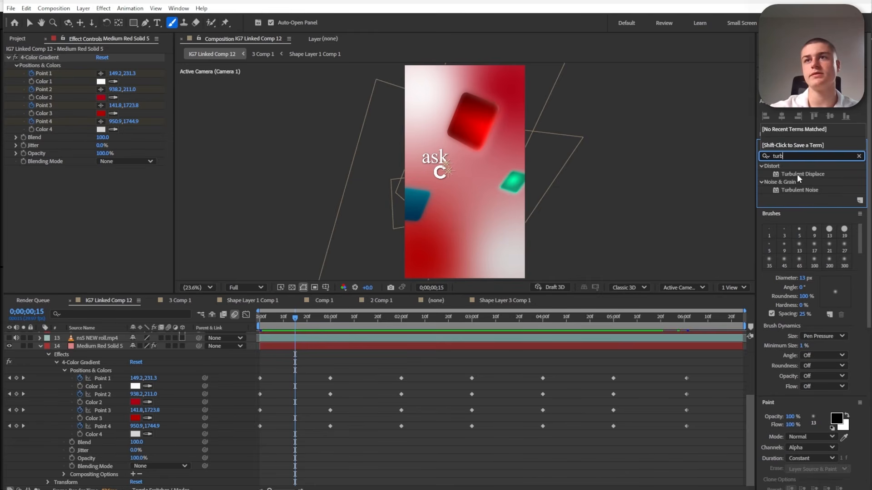
{"action": "left_click_drag", "start_coordinate": [797, 174], "coordinate": [65, 201]}
{"action": "key", "text": "v"}
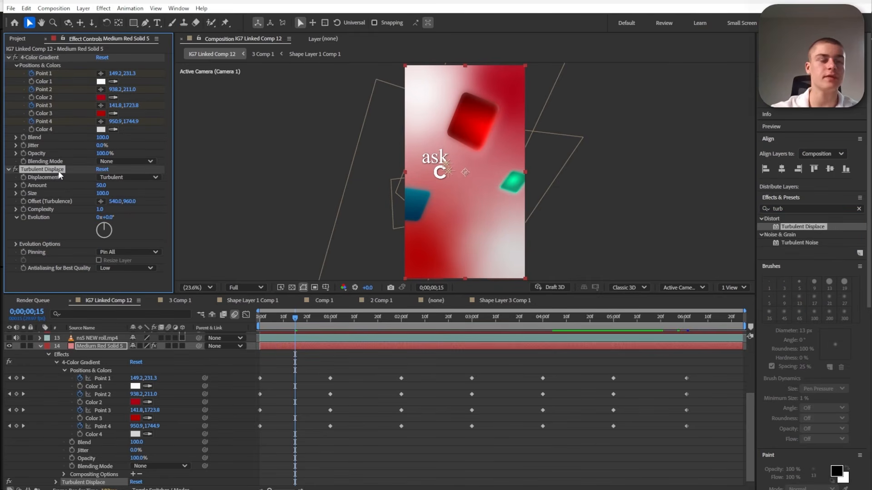
Animate Turbulent Displace's Evolution with a keyframe at the first frame and a higher value at the end, 0;00;06;24
{"action": "left_click_drag", "start_coordinate": [296, 317], "coordinate": [244, 318]}
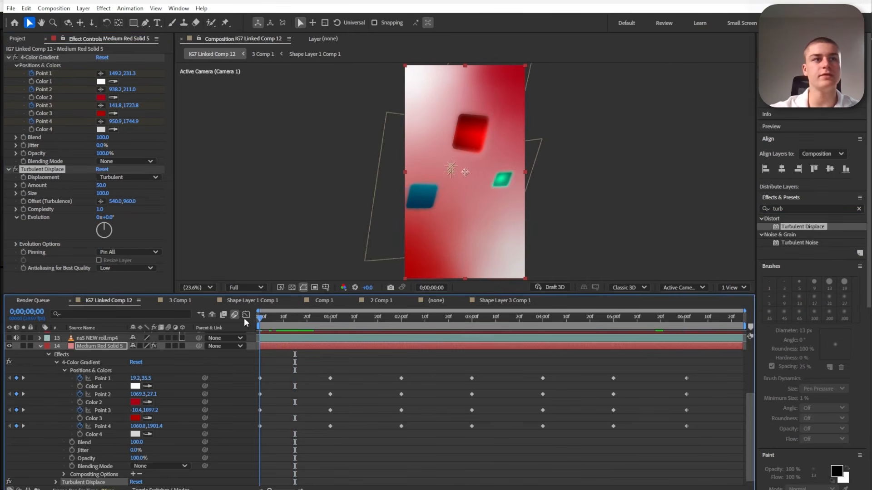
{"action": "left_click", "coordinate": [23, 218]}
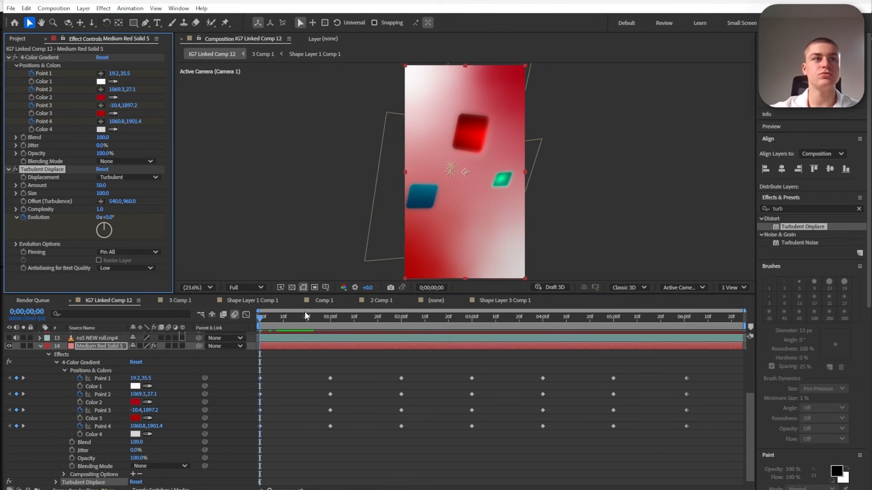
{"action": "left_click_drag", "start_coordinate": [736, 318], "coordinate": [743, 317]}
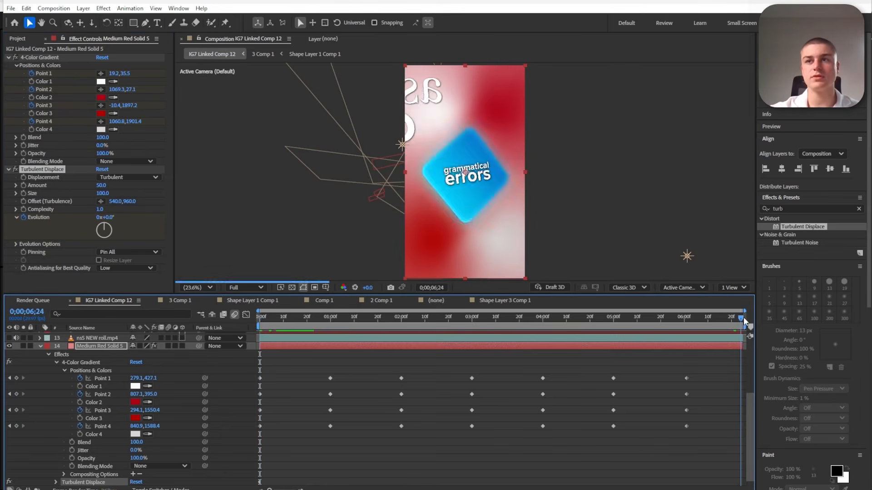
{"action": "left_click_drag", "start_coordinate": [107, 219], "coordinate": [157, 213]}
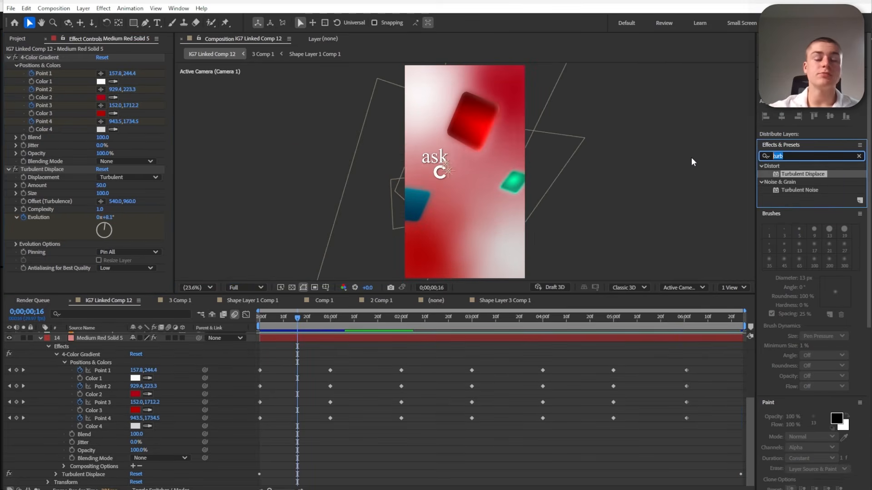
Apply the Noise effect to Medium Red Solid 5 and set its Amount of Noise
{"action": "type", "text": "noise"}
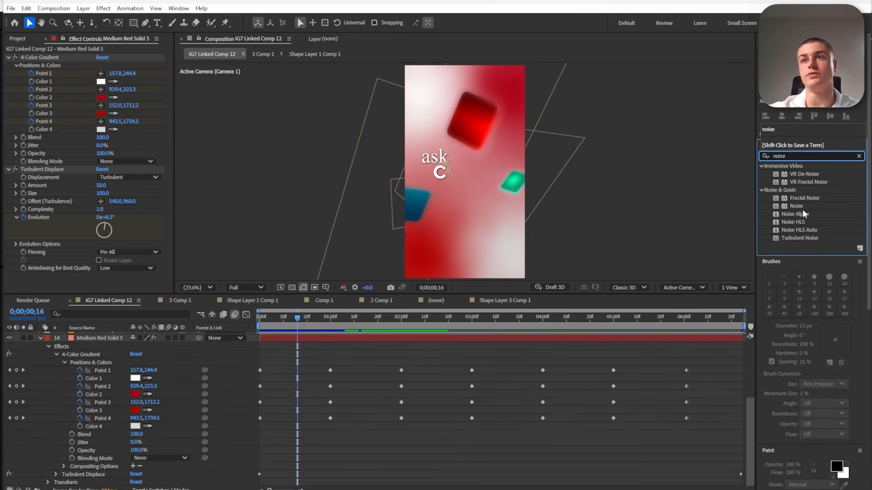
{"action": "left_click_drag", "start_coordinate": [797, 206], "coordinate": [59, 277]}
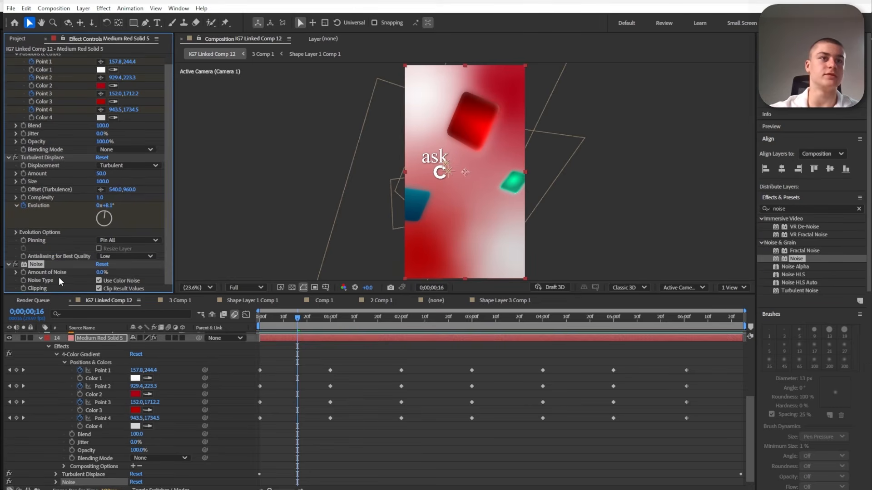
{"action": "left_click", "coordinate": [103, 272]}
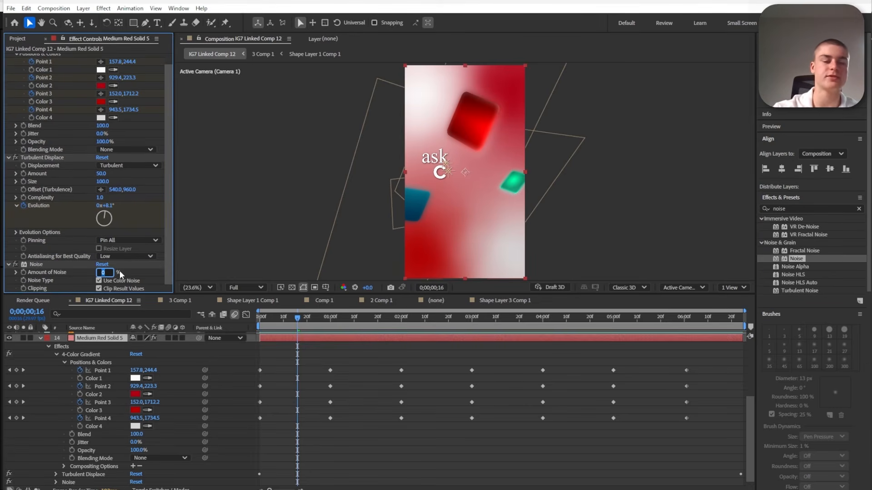
{"action": "key", "text": "Return"}
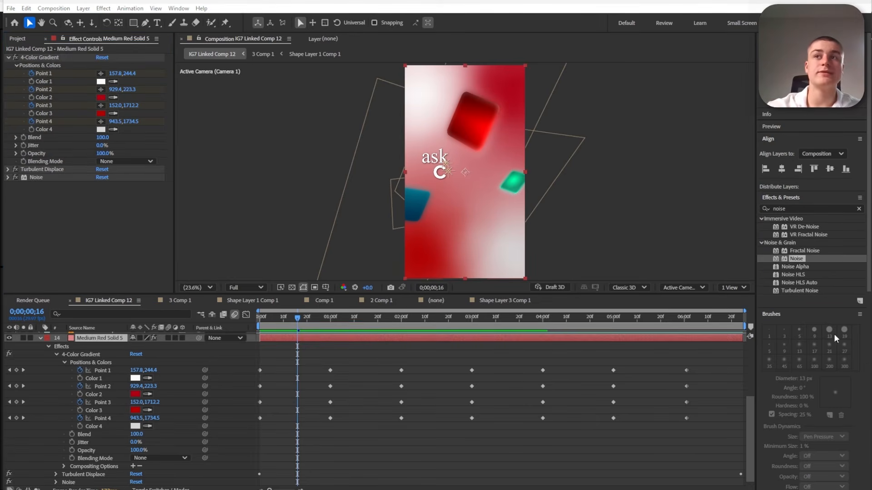
Apply Lumetri Color to Medium Red Solid 5 and set its Vignette Amount to -1.1
{"action": "double_click", "coordinate": [792, 210]}
{"action": "type", "text": "lumetri"}
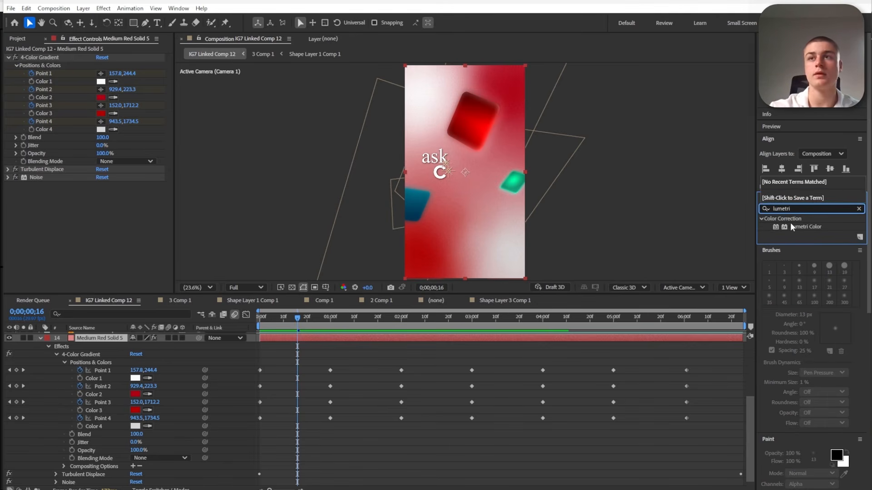
{"action": "left_click_drag", "start_coordinate": [792, 227], "coordinate": [58, 186]}
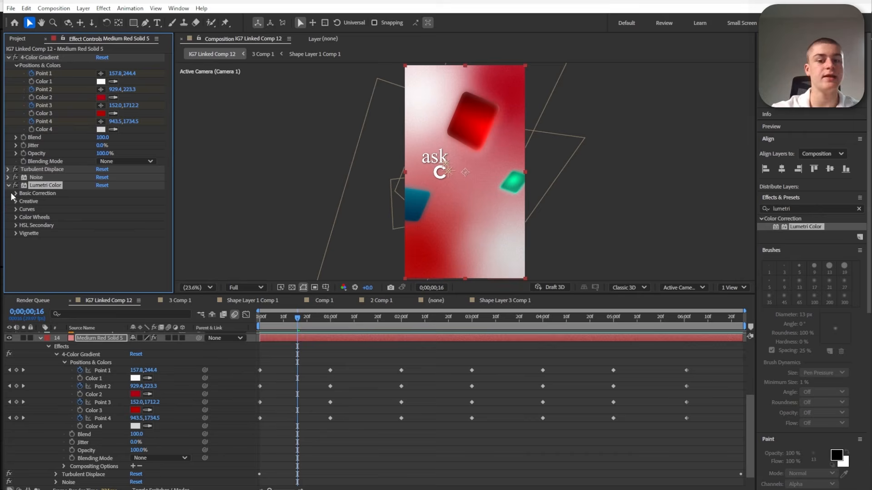
{"action": "left_click", "coordinate": [16, 234]}
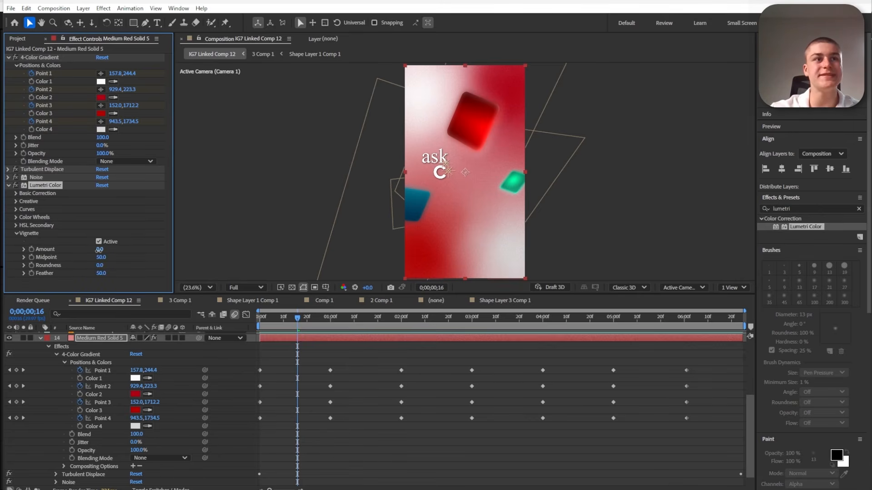
{"action": "left_click_drag", "start_coordinate": [94, 252], "coordinate": [56, 259]}
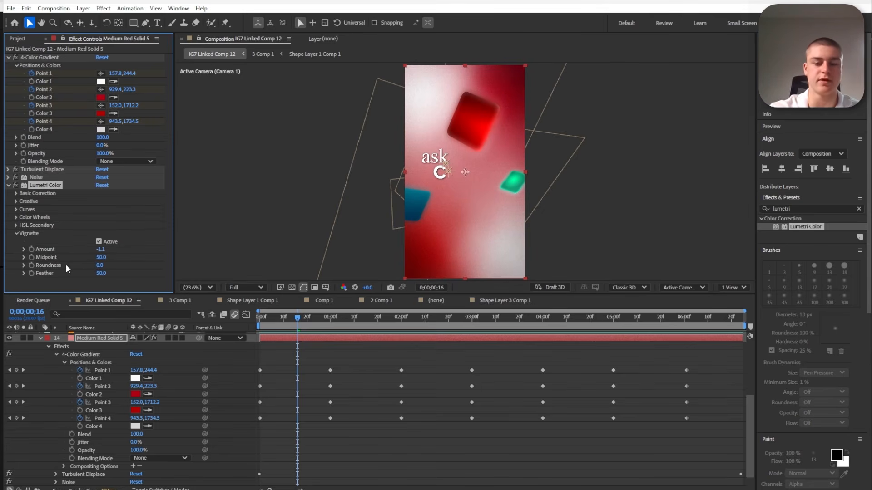
Lower the Exposure to -0.2 in the red solid's Lumetri Color Basic Correction
{"action": "left_click", "coordinate": [16, 193]}
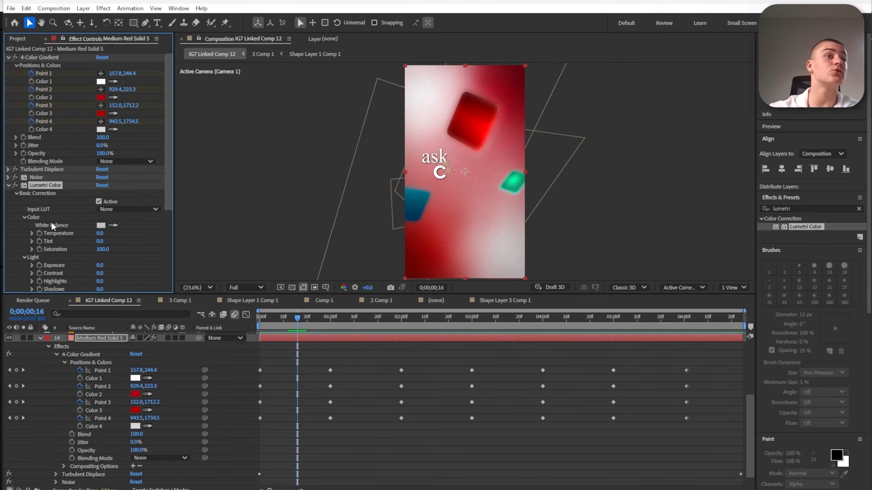
{"action": "left_click", "coordinate": [104, 206]}
{"action": "left_click_drag", "start_coordinate": [99, 202], "coordinate": [106, 208]}
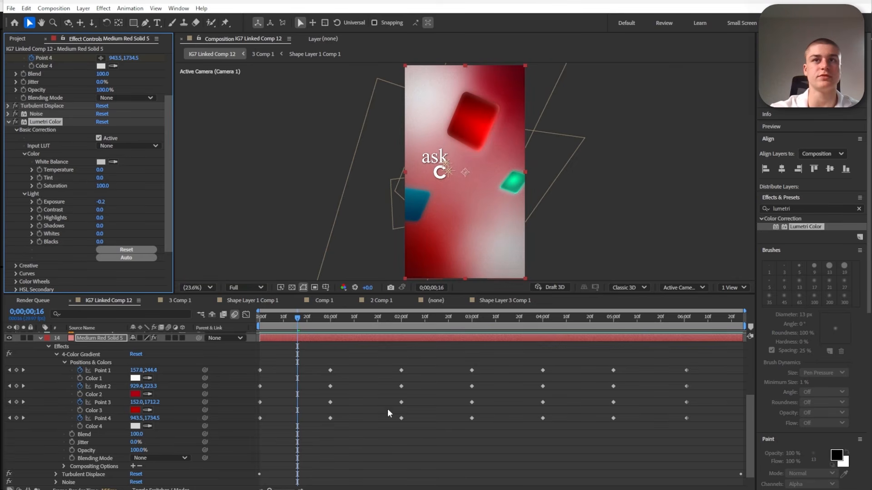
{"action": "left_click", "coordinate": [412, 433]}
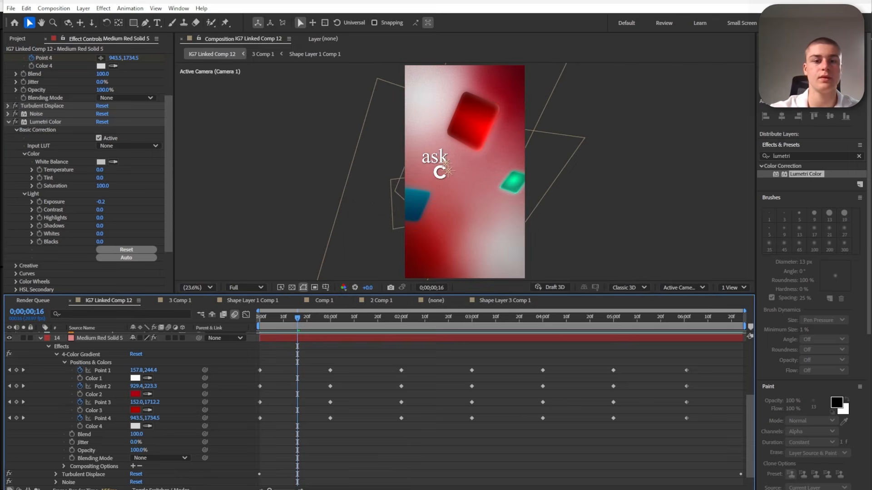
Collapse the red solid's properties and create a new adjustment layer above all the other layers
{"action": "scroll", "coordinate": [154, 372], "scroll_direction": "up", "scroll_amount": 5}
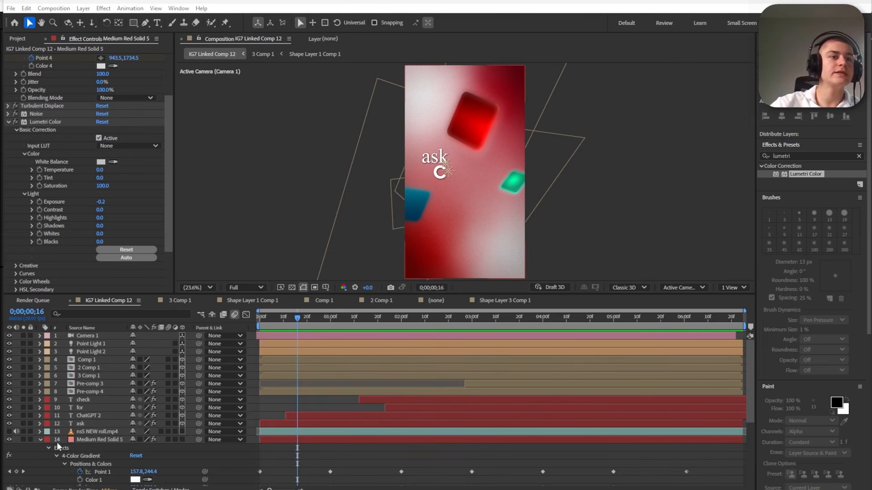
{"action": "left_click", "coordinate": [42, 440]}
{"action": "right_click", "coordinate": [85, 460]}
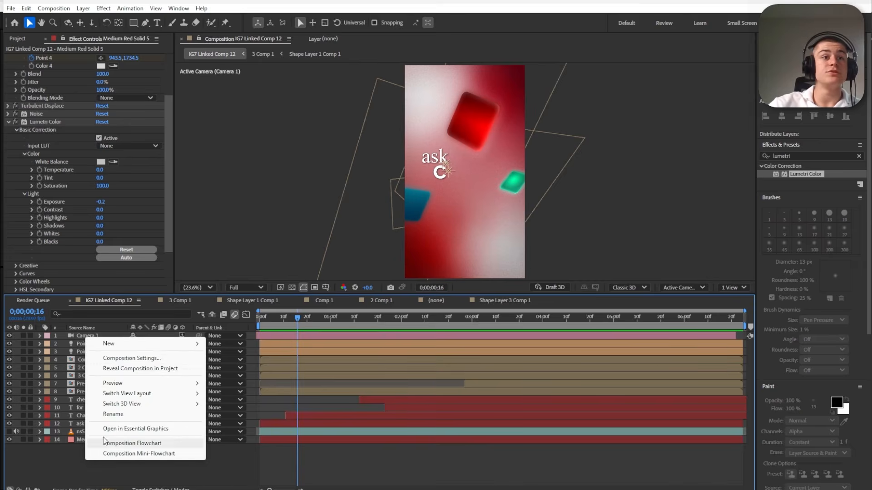
{"action": "mouse_move", "coordinate": [155, 343]}
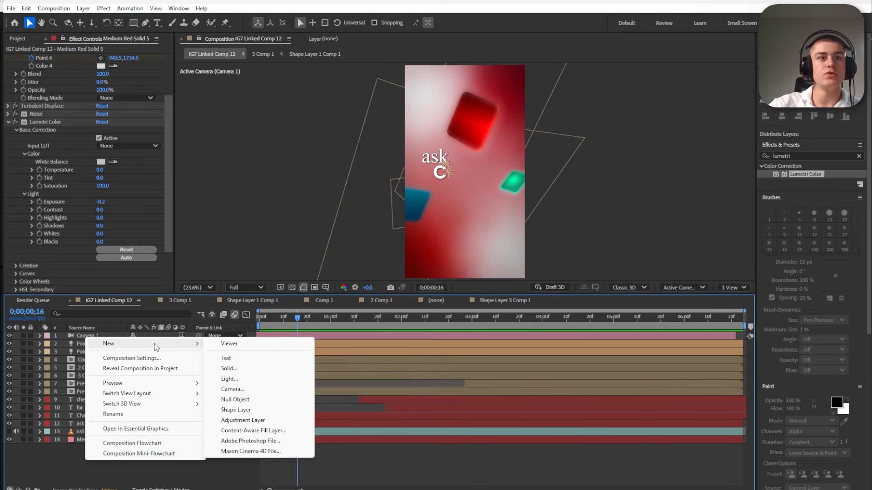
{"action": "left_click", "coordinate": [255, 418]}
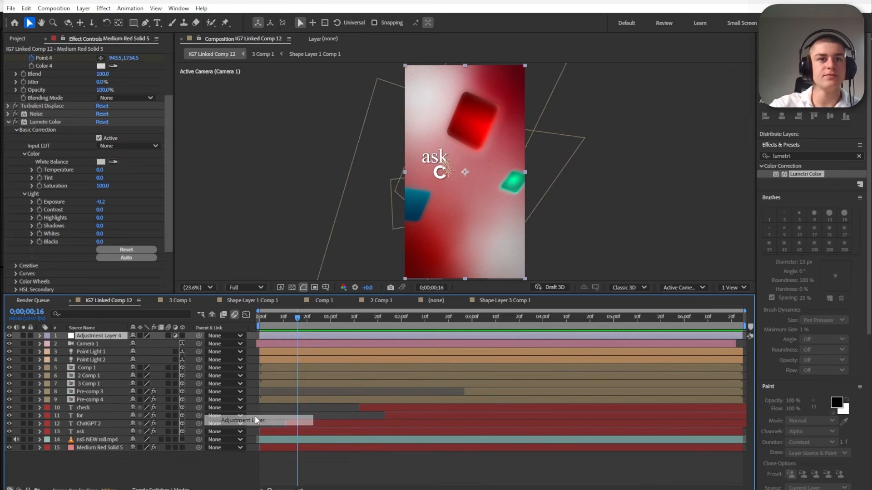
{"action": "left_click", "coordinate": [40, 336]}
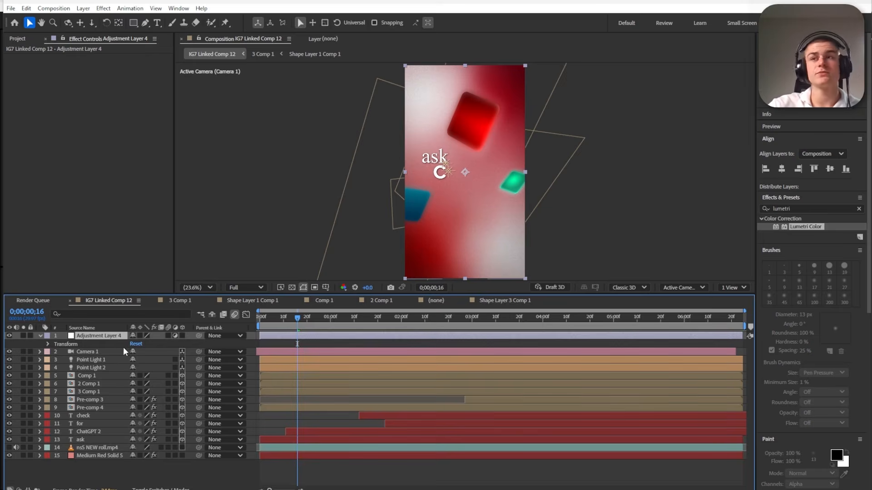
Apply Lumetri Color to the new adjustment layer and set its Vignette Amount to -0.4
{"action": "left_click_drag", "start_coordinate": [809, 231], "coordinate": [115, 340]}
{"action": "left_click", "coordinate": [15, 106]}
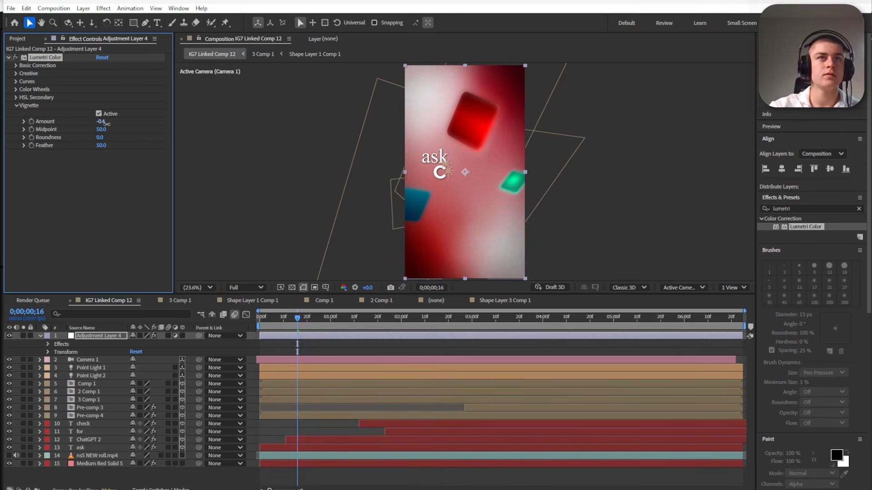
{"action": "left_click_drag", "start_coordinate": [99, 121], "coordinate": [95, 121]}
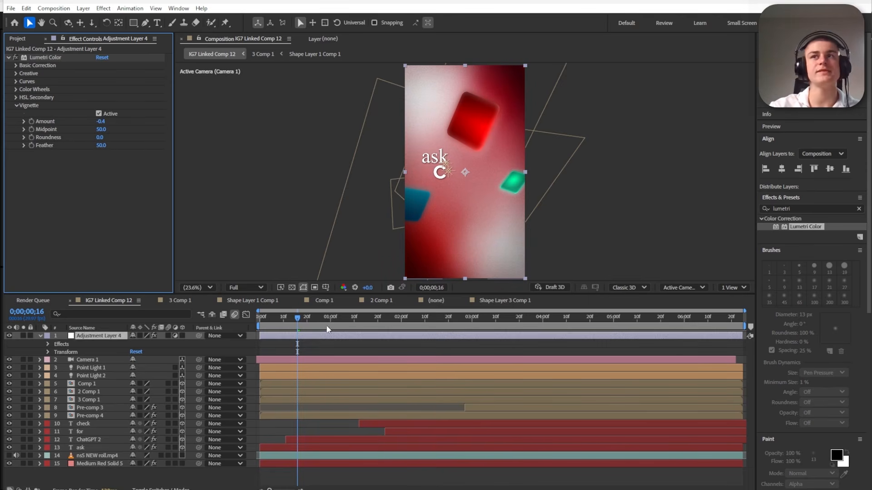
Create a second adjustment layer and apply Gaussian Blur to it with a Blurriness of about 37.4
{"action": "left_click", "coordinate": [73, 475]}
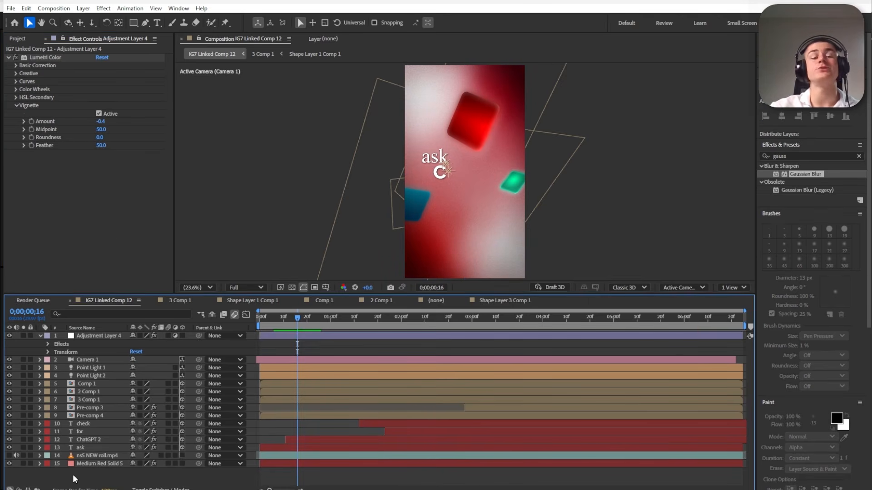
{"action": "right_click", "coordinate": [80, 475]}
{"action": "mouse_move", "coordinate": [139, 359]}
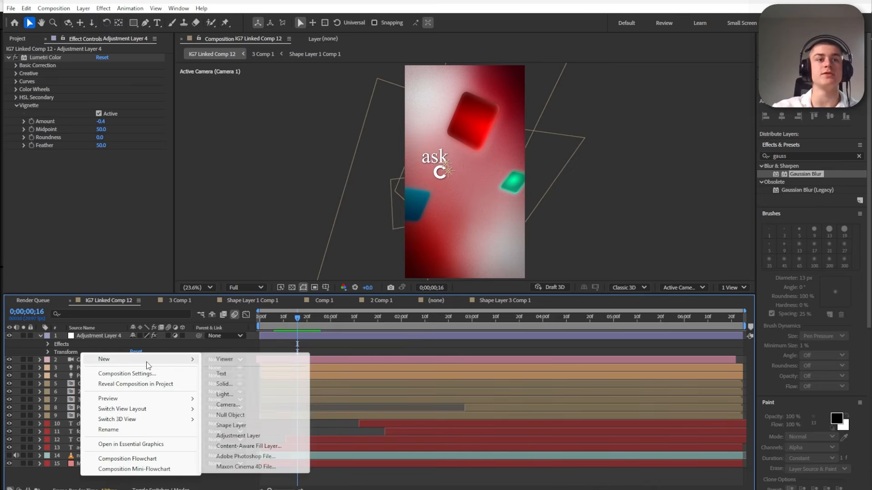
{"action": "left_click", "coordinate": [237, 428]}
{"action": "left_click_drag", "start_coordinate": [811, 174], "coordinate": [104, 336]}
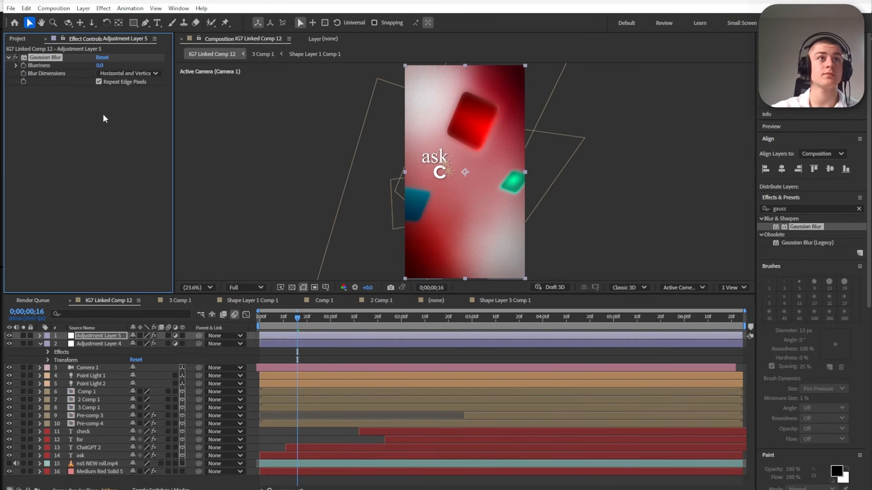
{"action": "left_click_drag", "start_coordinate": [117, 65], "coordinate": [133, 65]}
Draw an elliptical mask slightly wider than the frame around the centre of the blur adjustment layer and invert it
{"action": "left_click_drag", "start_coordinate": [133, 23], "coordinate": [157, 43]}
{"action": "mouse_move", "coordinate": [401, 122]}
{"action": "left_mouse_down"}
{"action": "mouse_move", "coordinate": [490, 190]}
{"action": "mouse_move", "coordinate": [529, 233]}
{"action": "left_mouse_up"}
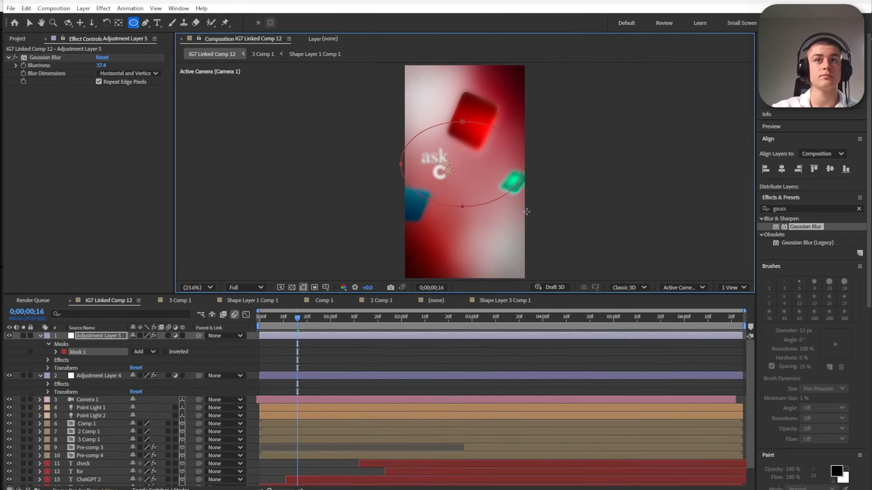
{"action": "key", "text": "v"}
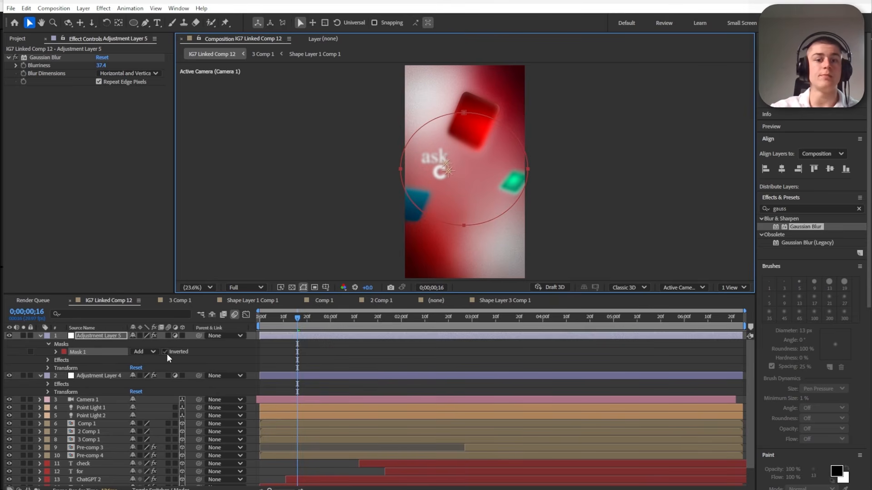
{"action": "left_click", "coordinate": [49, 360]}
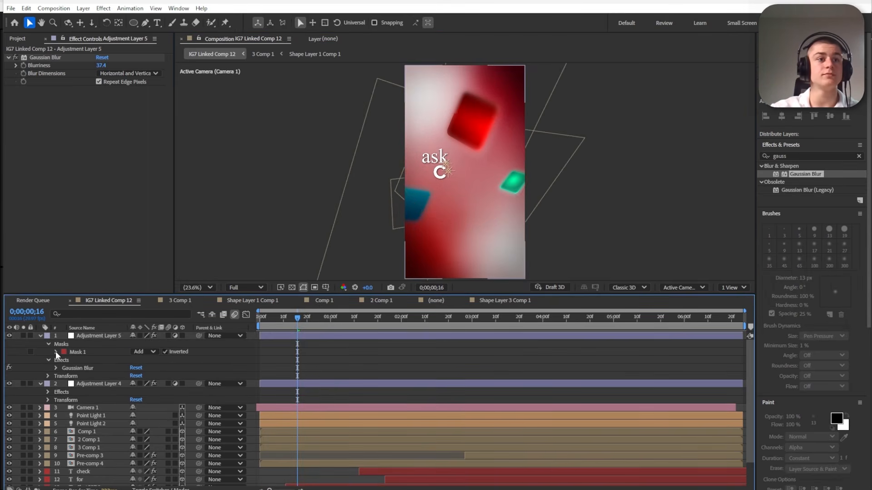
Set the ellipse mask's Mask Feather to 482 pixels on the blur adjustment layer
{"action": "left_click", "coordinate": [56, 352]}
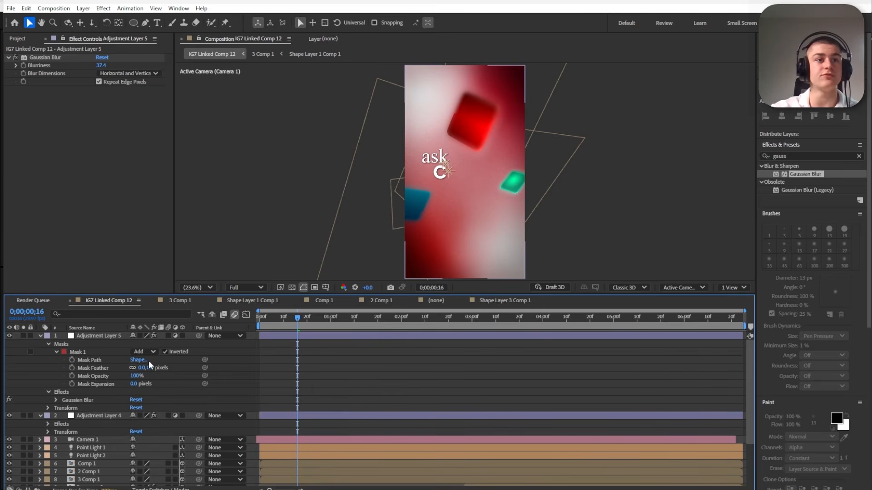
{"action": "left_click_drag", "start_coordinate": [150, 368], "coordinate": [441, 348]}
{"action": "left_click_drag", "start_coordinate": [368, 353], "coordinate": [364, 354]}
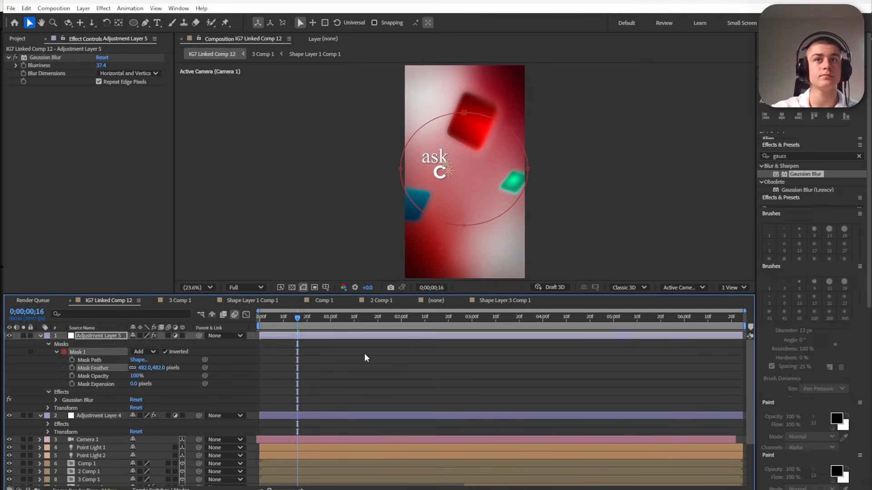
Preview the composition's animation from the first frame
{"action": "left_click", "coordinate": [365, 355]}
{"action": "left_click_drag", "start_coordinate": [297, 318], "coordinate": [254, 321]}
{"action": "key", "text": "space"}
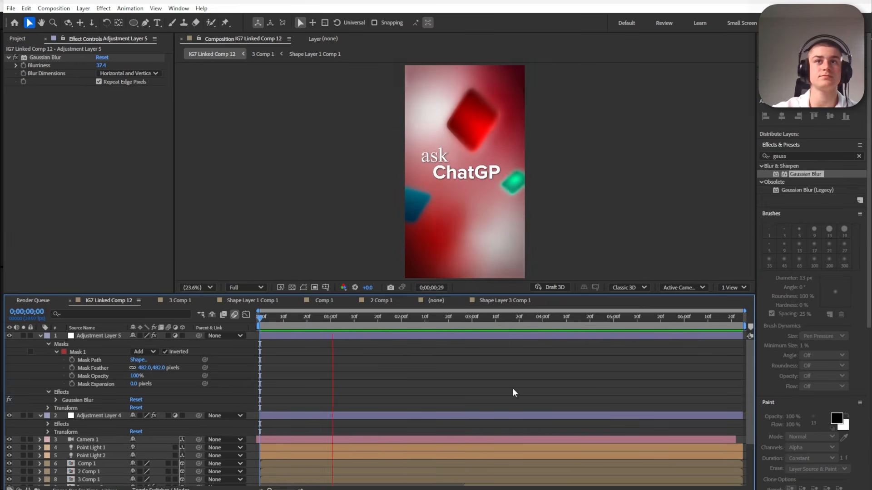